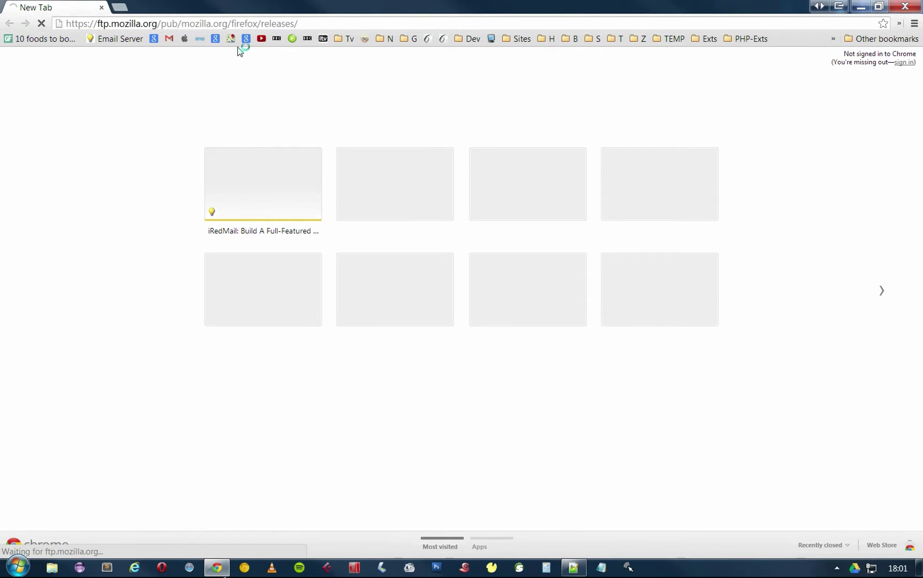
# Download Firefox Setup 14.0b12.exe from the ftp.mozilla.org 14.0b12/win32/en-GB release folder.
pyautogui.scroll(-20, 897, 323)
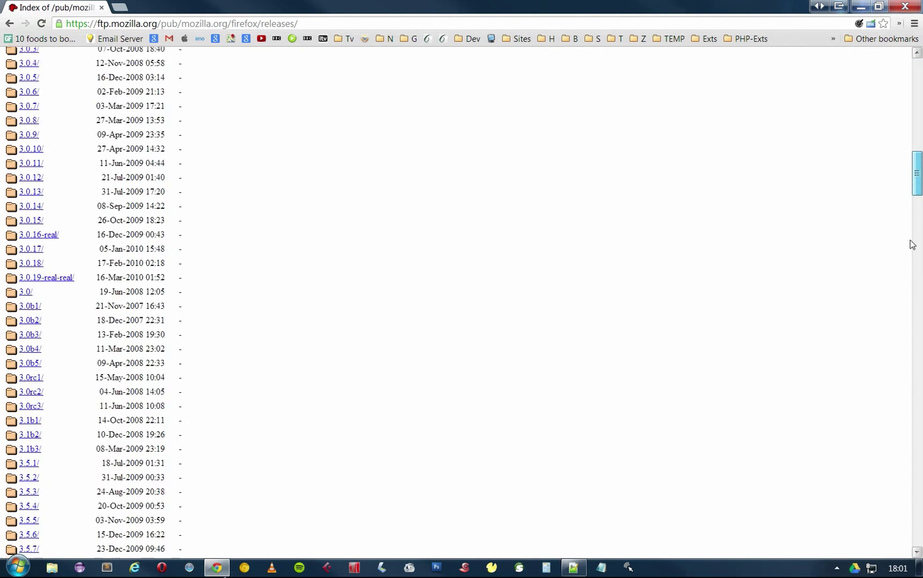
pyautogui.scroll(-20, 897, 320)
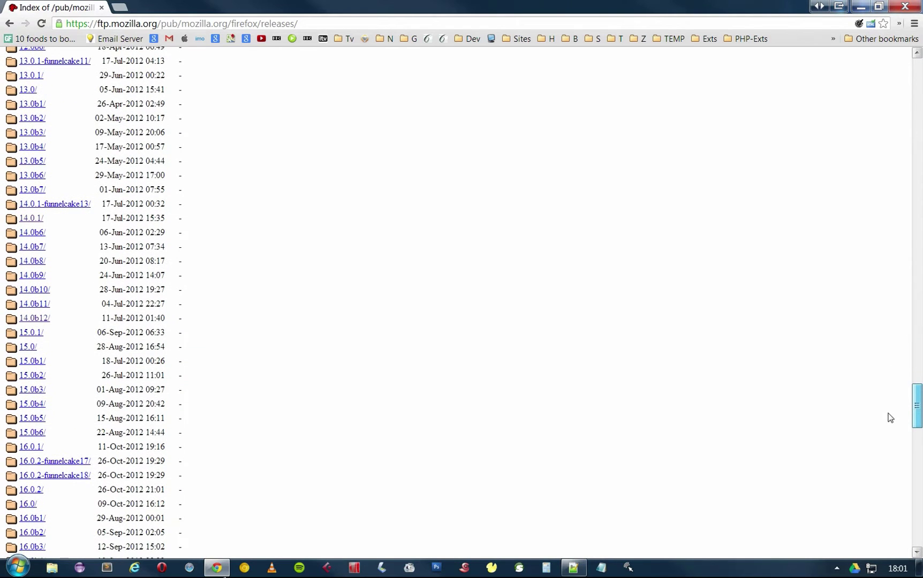
pyautogui.click(39, 318)
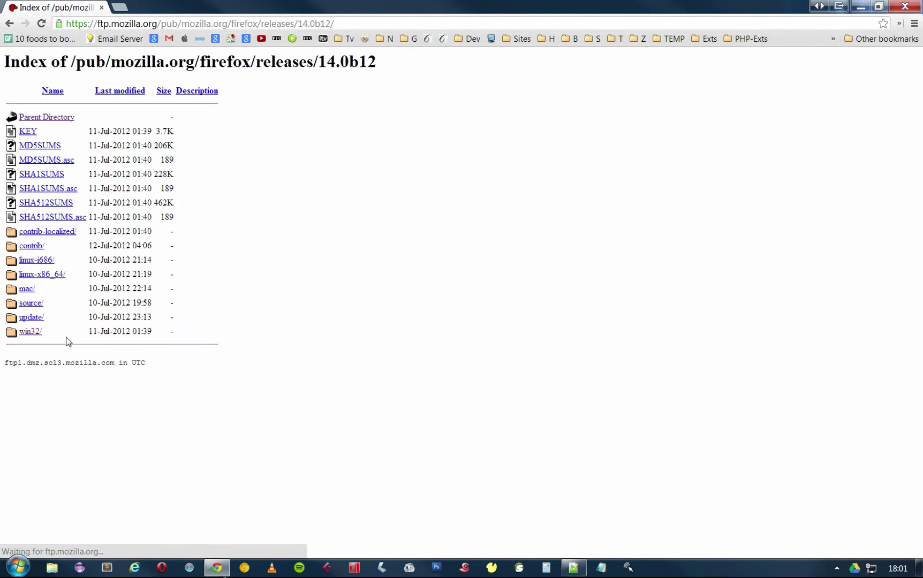
pyautogui.click(30, 332)
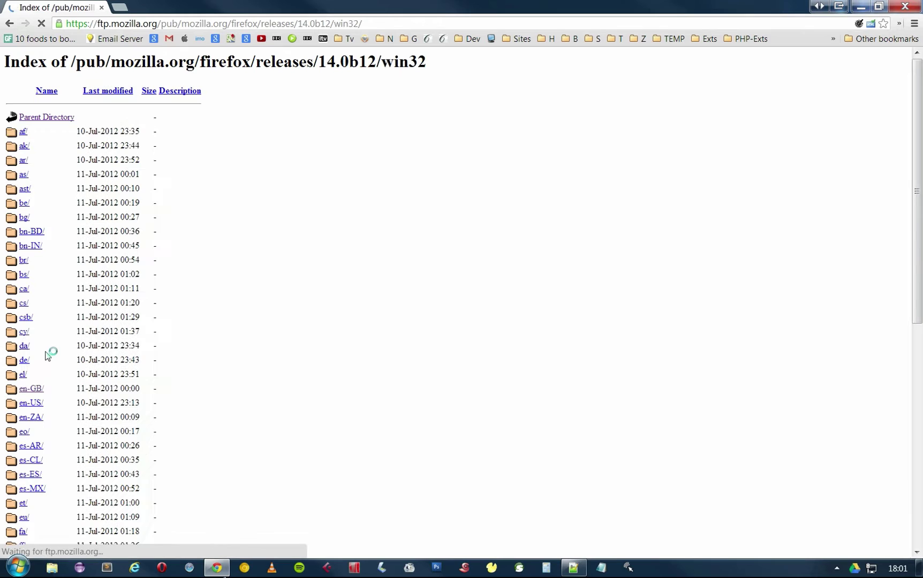
pyautogui.click(32, 410)
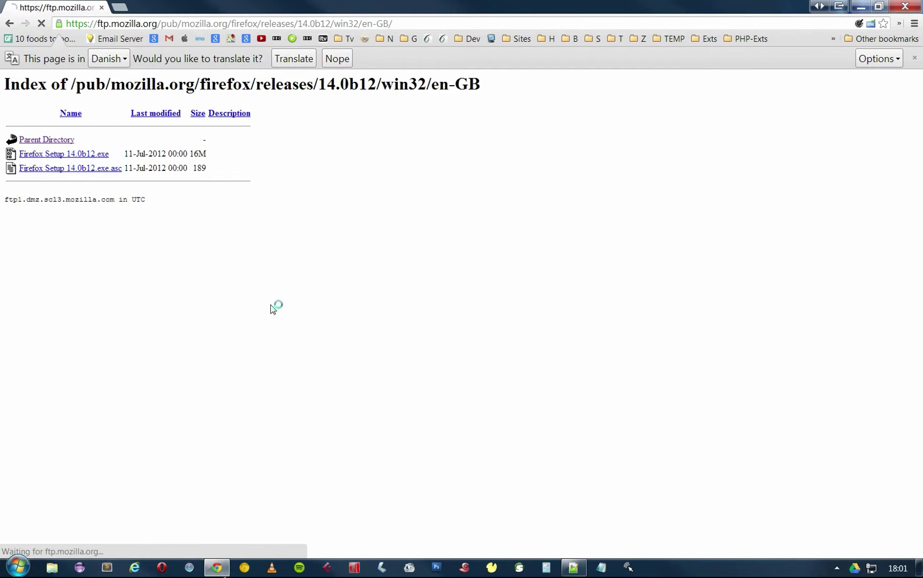
pyautogui.click(101, 134)
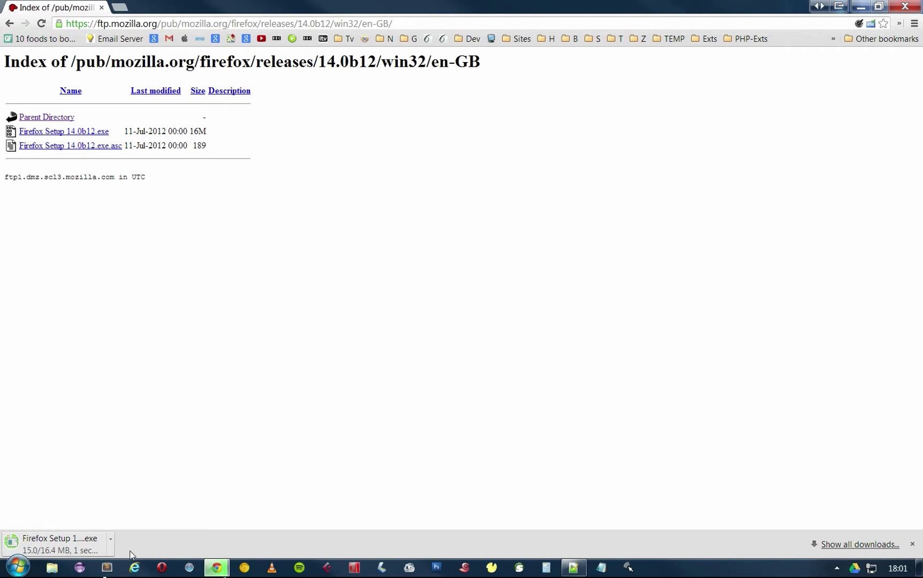
pyautogui.click(110, 551)
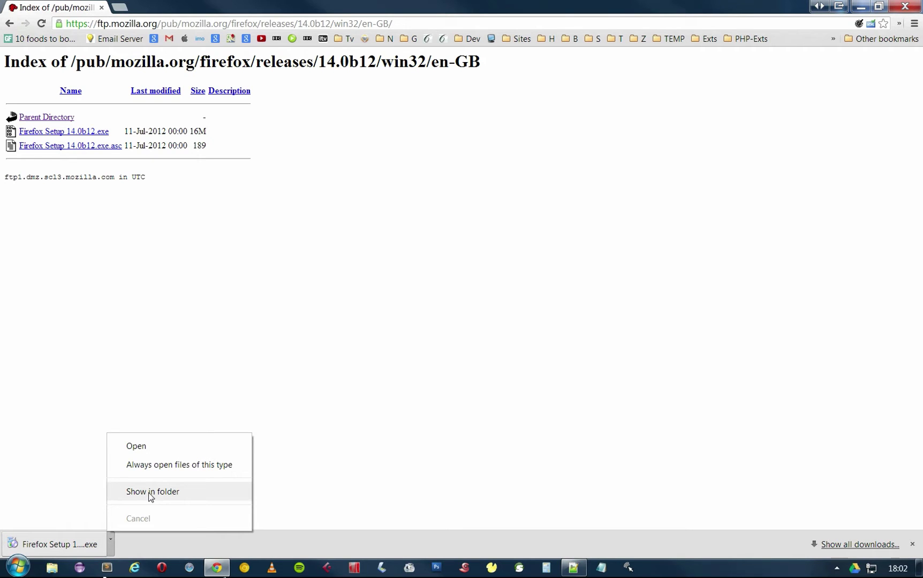
# Run the downloaded Firefox 14 installer and choose a Custom installation.
pyautogui.click(142, 448)
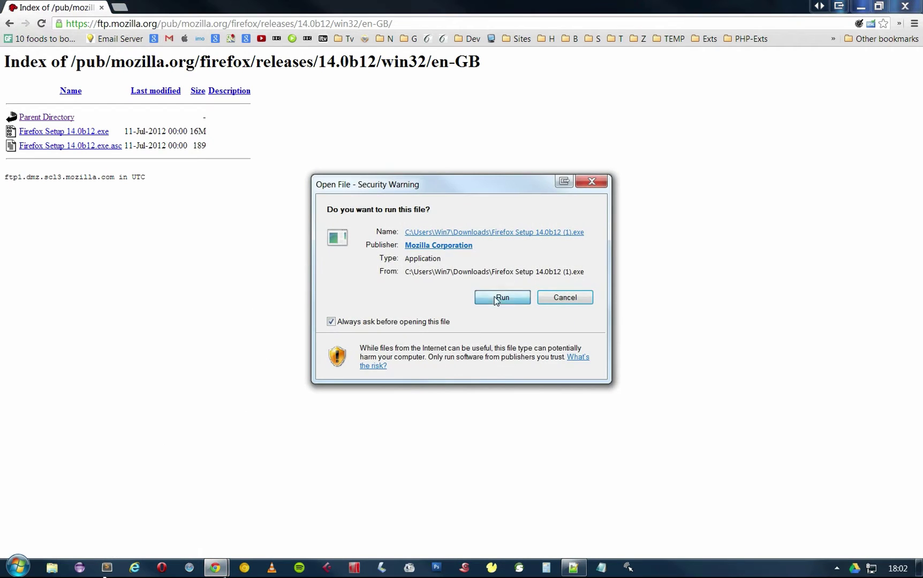
pyautogui.click(495, 298)
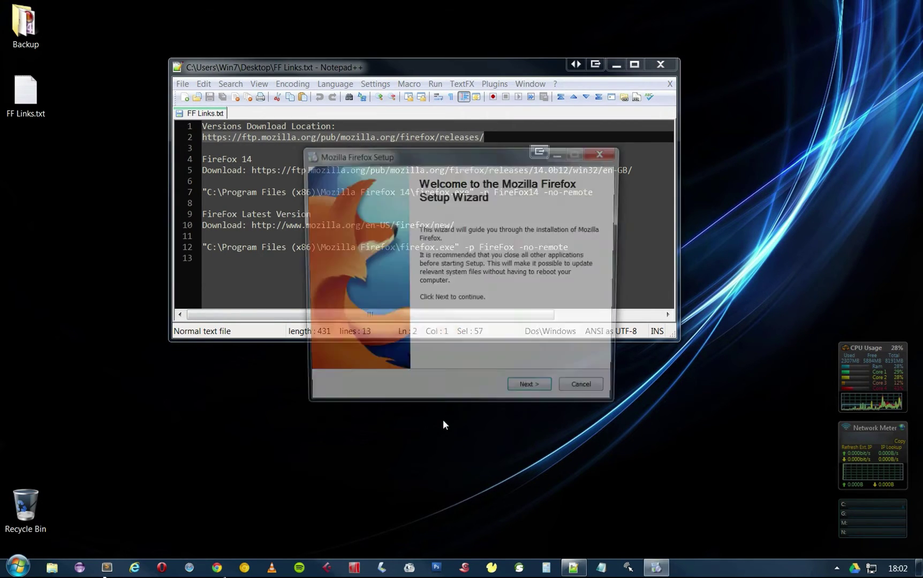
pyautogui.click(533, 393)
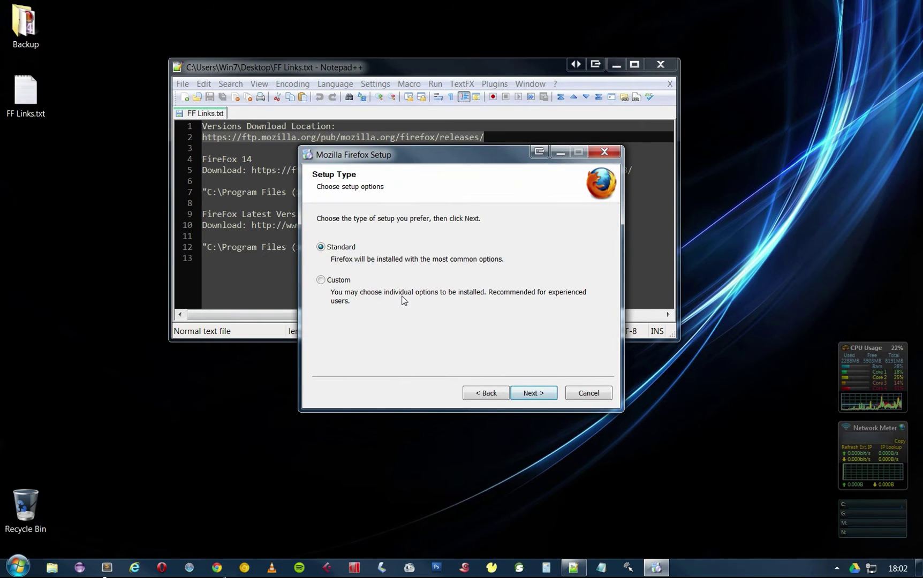
pyautogui.click(338, 280)
pyautogui.click(530, 394)
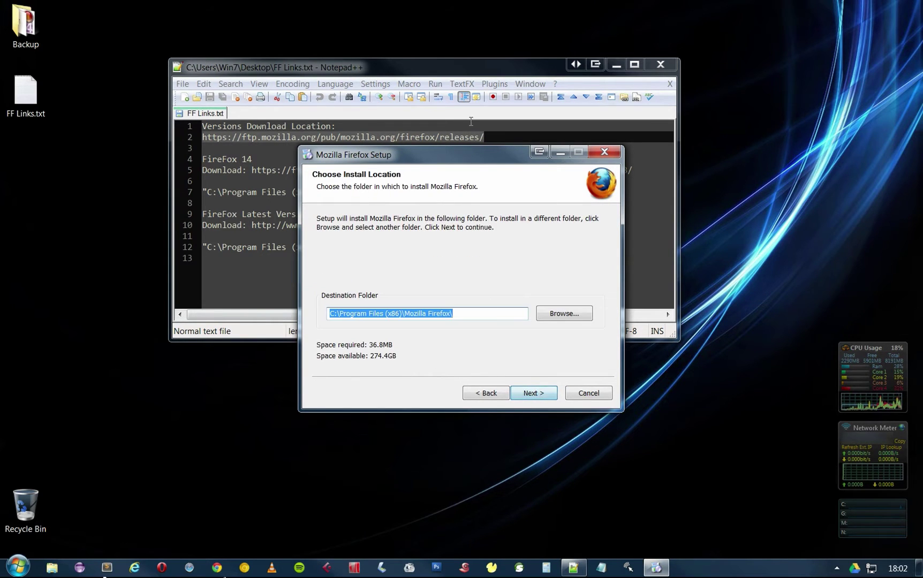
# Change the destination folder to C:\Program Files (x86)\Mozilla Firefox 14.
pyautogui.moveTo(473, 163); pyautogui.dragTo(557, 280)
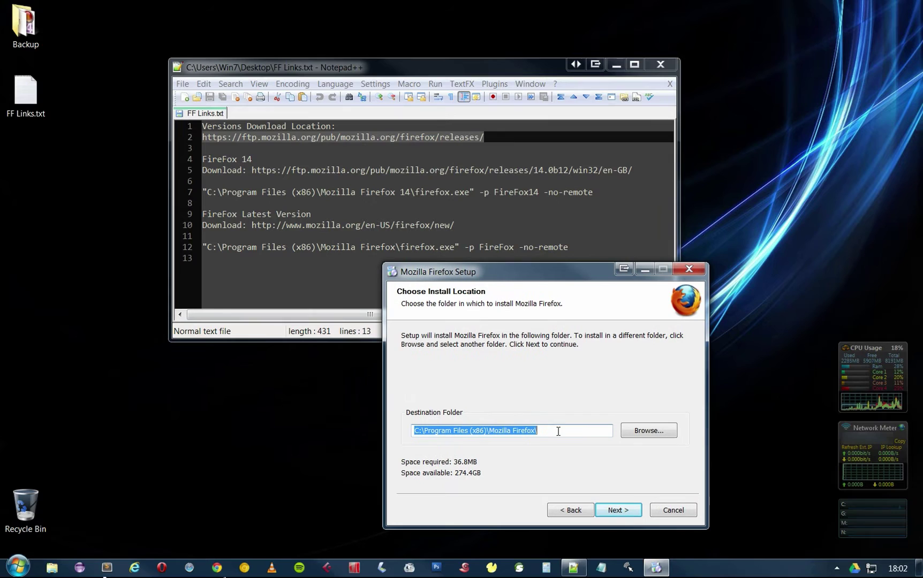
pyautogui.moveTo(367, 193); pyautogui.dragTo(402, 196)
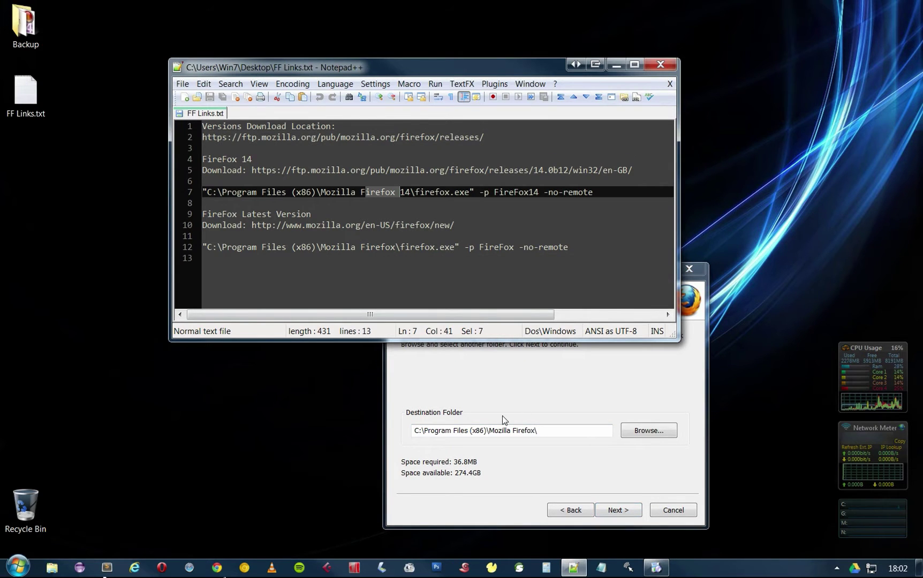
pyautogui.click(539, 430)
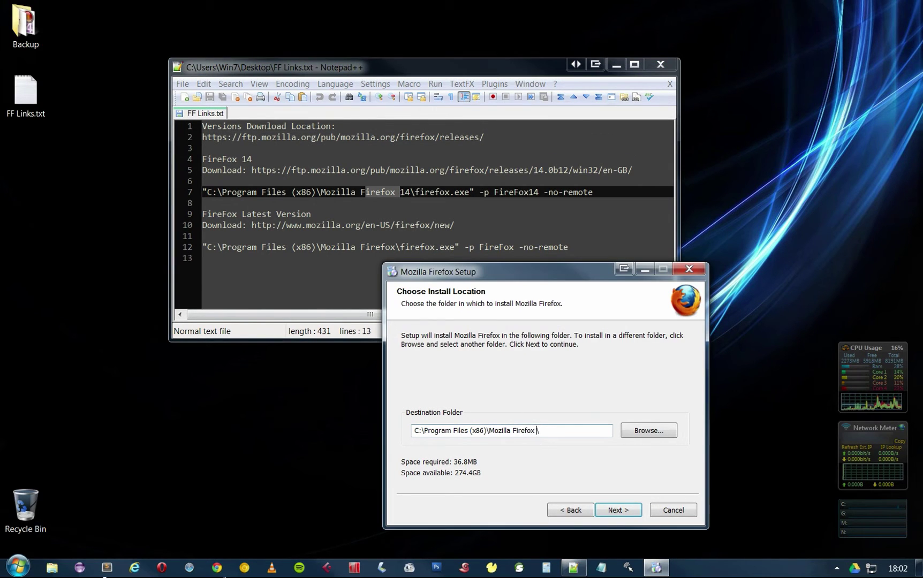
pyautogui.press('Left')
pyautogui.write('14')
pyautogui.click(612, 511)
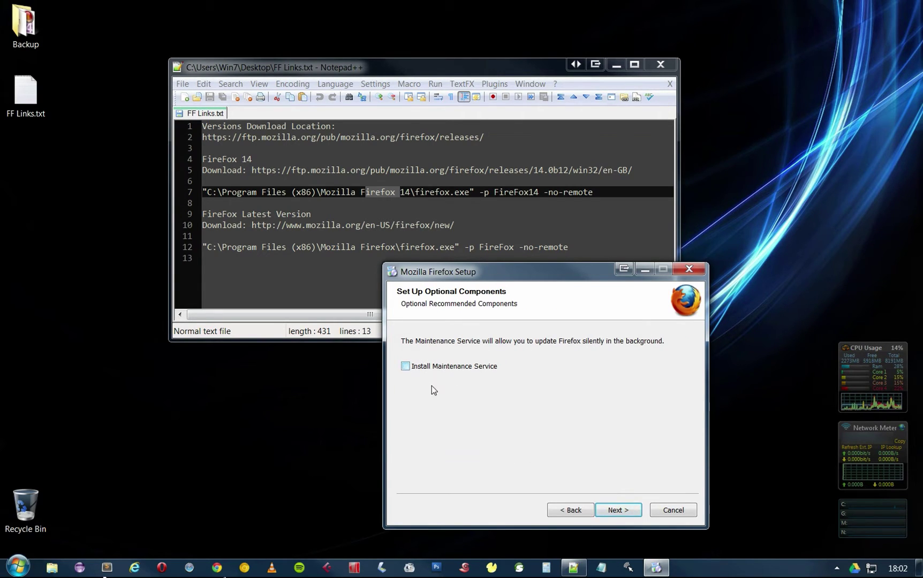
# Skip the Start Menu shortcut and default-browser option, then install Firefox 14.
pyautogui.click(619, 511)
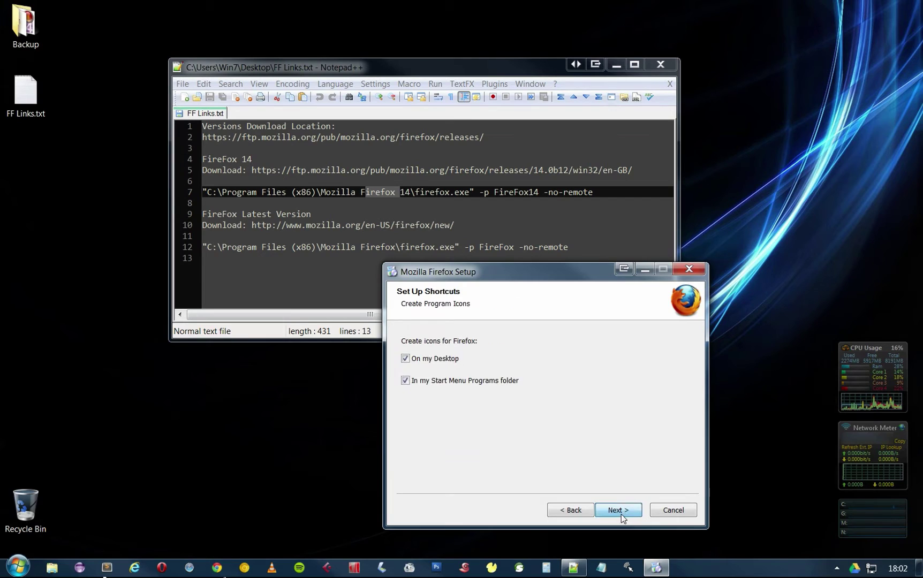
pyautogui.click(426, 382)
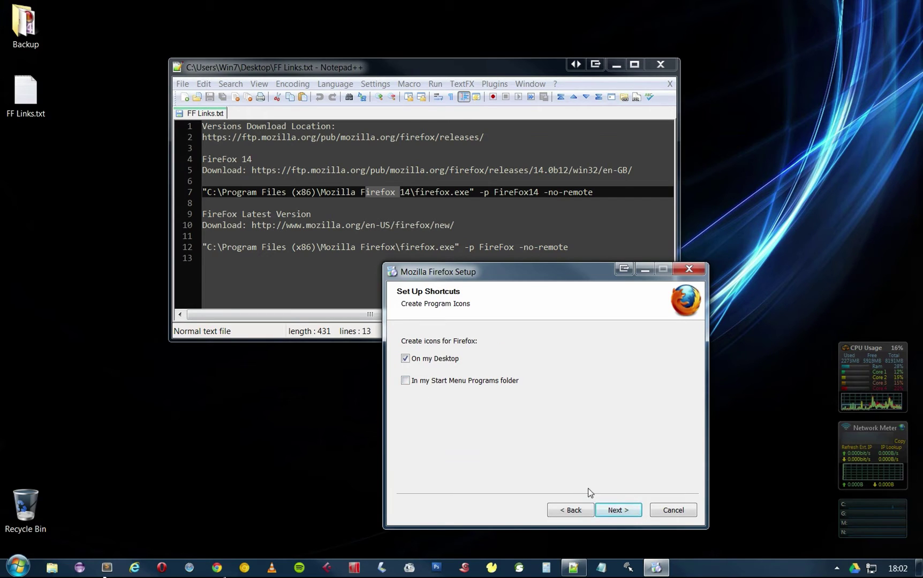
pyautogui.click(619, 512)
pyautogui.click(405, 378)
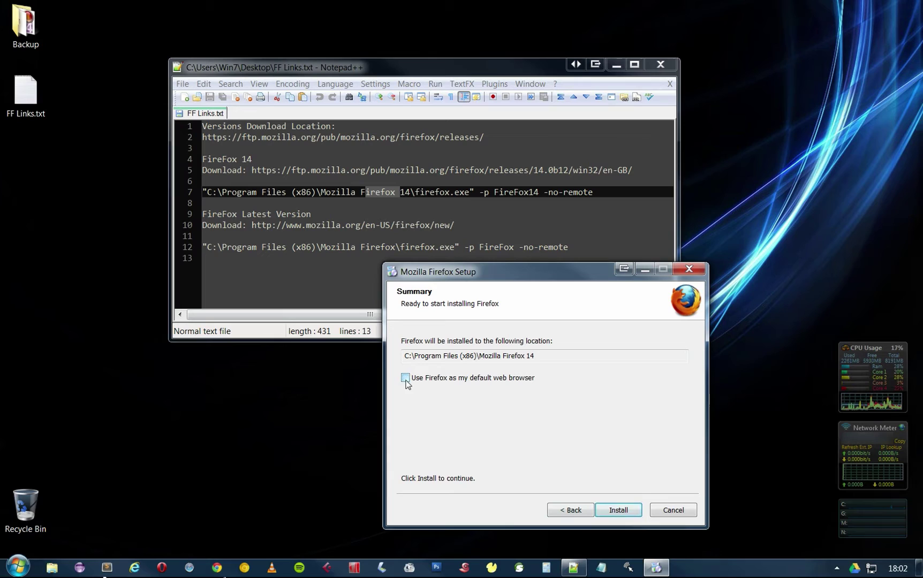
pyautogui.click(617, 510)
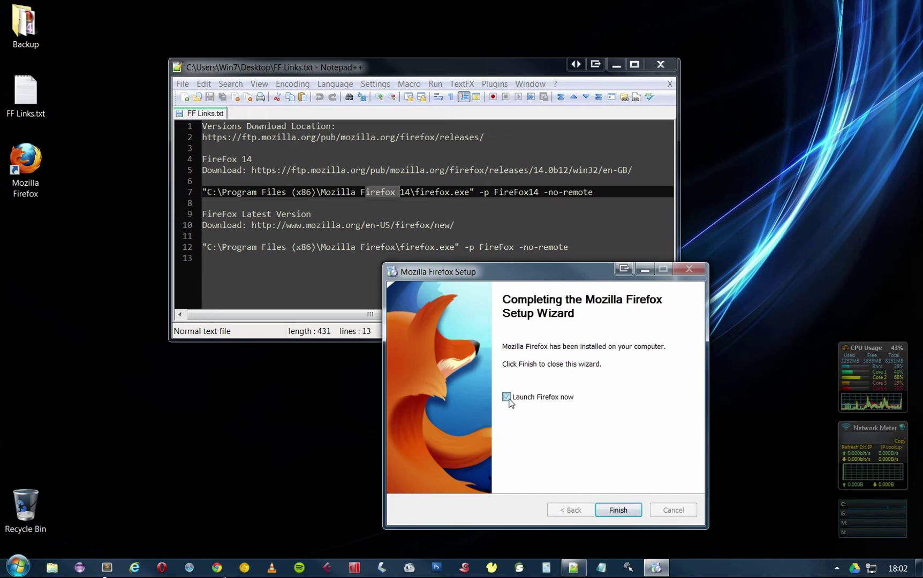
# Finish setup and disable Local Area Connection via Network and Sharing Center adapter settings.
pyautogui.click(616, 509)
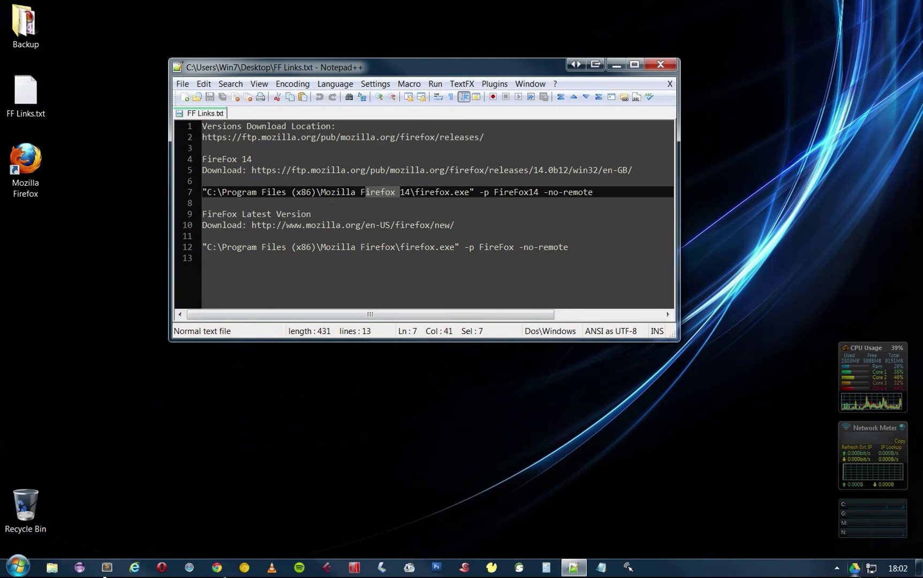
pyautogui.rightClick(871, 568)
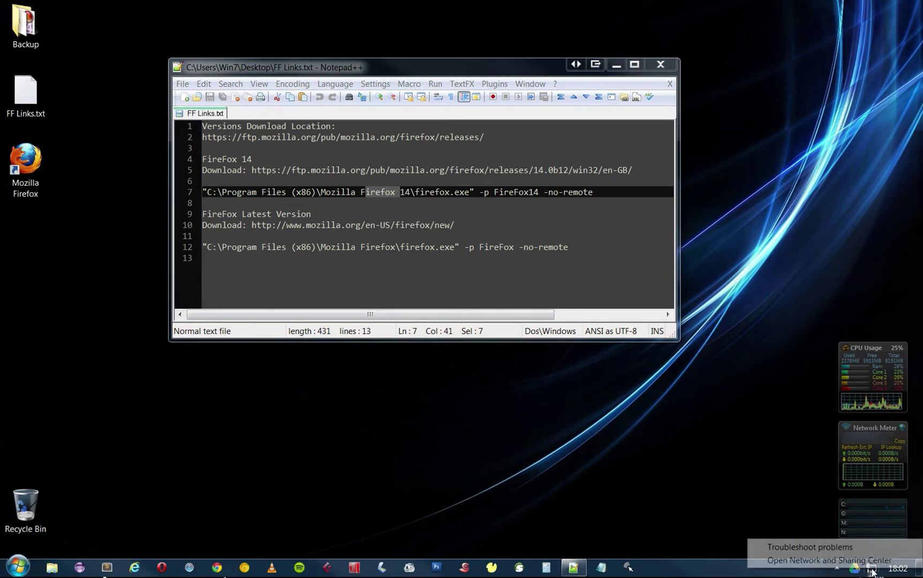
pyautogui.click(798, 560)
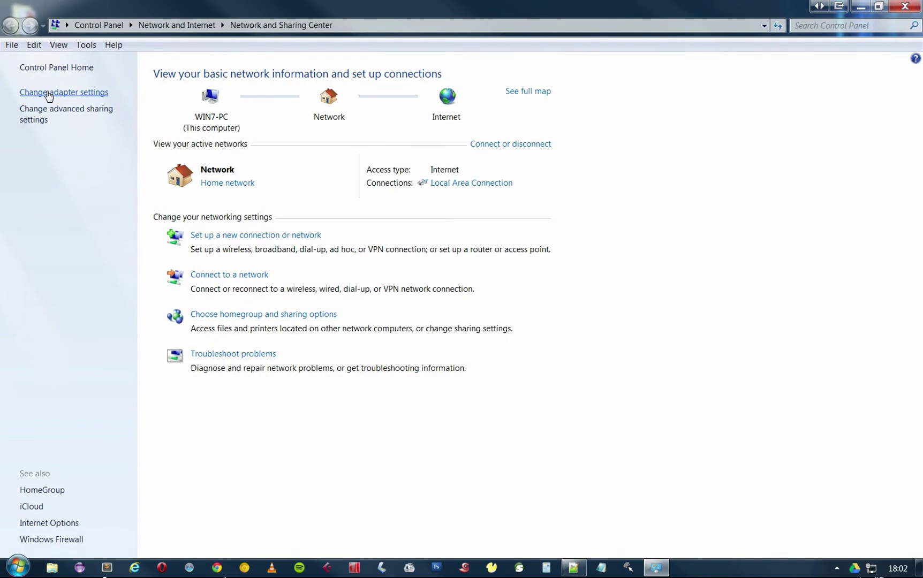
pyautogui.click(49, 94)
pyautogui.click(83, 94)
pyautogui.rightClick(82, 95)
pyautogui.click(677, 237)
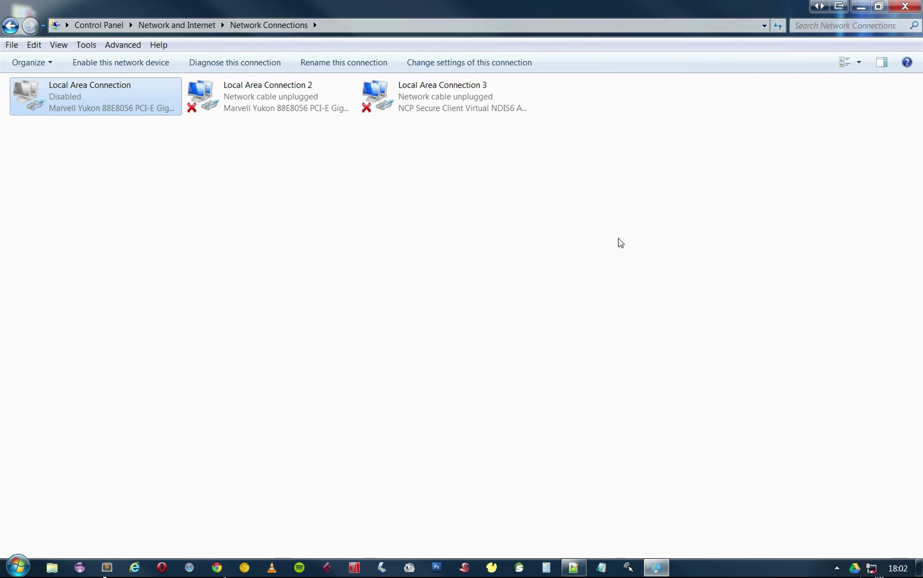
# Close Network Connections and select the '-p FireFox14 -no-remote' switches in the notes.
pyautogui.click(905, 6)
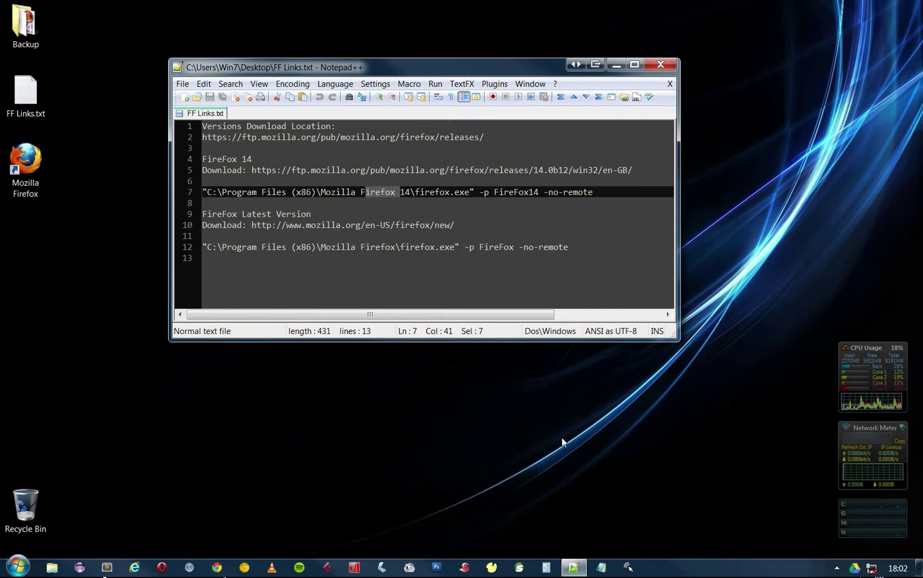
pyautogui.click(281, 277)
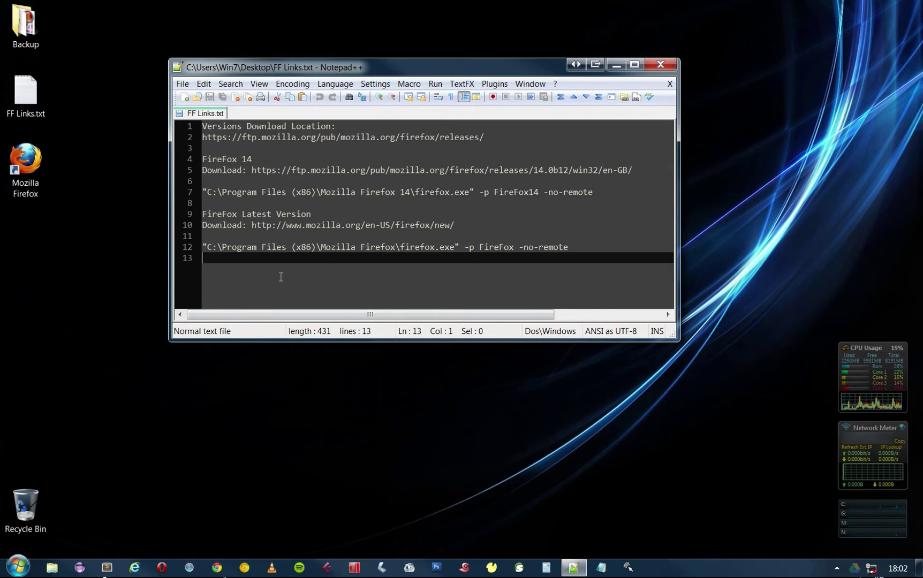
pyautogui.click(475, 191)
pyautogui.moveTo(475, 192); pyautogui.dragTo(600, 191)
pyautogui.hotkey('ctrl', 'c')
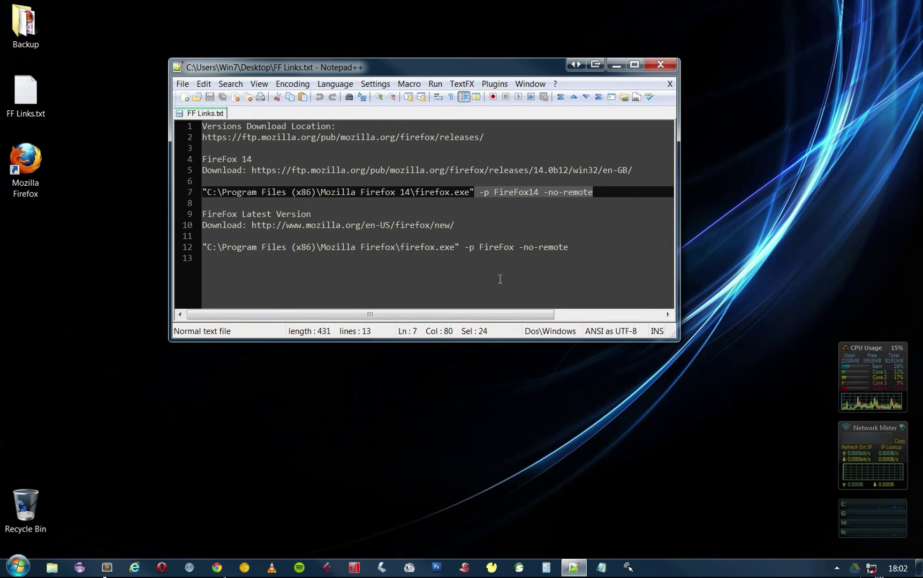
# Rename the desktop shortcut to 'Mozilla Firefox 14'.
pyautogui.click(26, 161)
pyautogui.rightClick(27, 166)
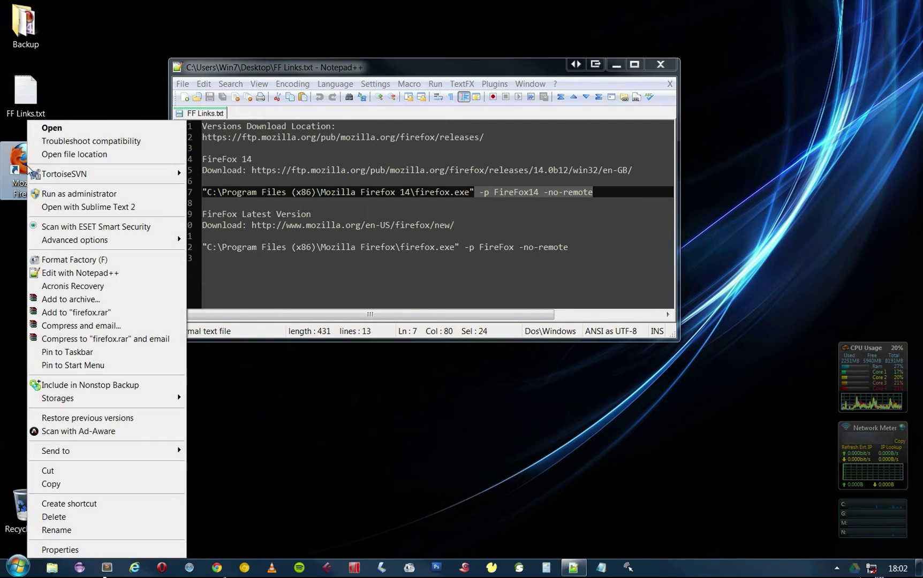
pyautogui.click(19, 190)
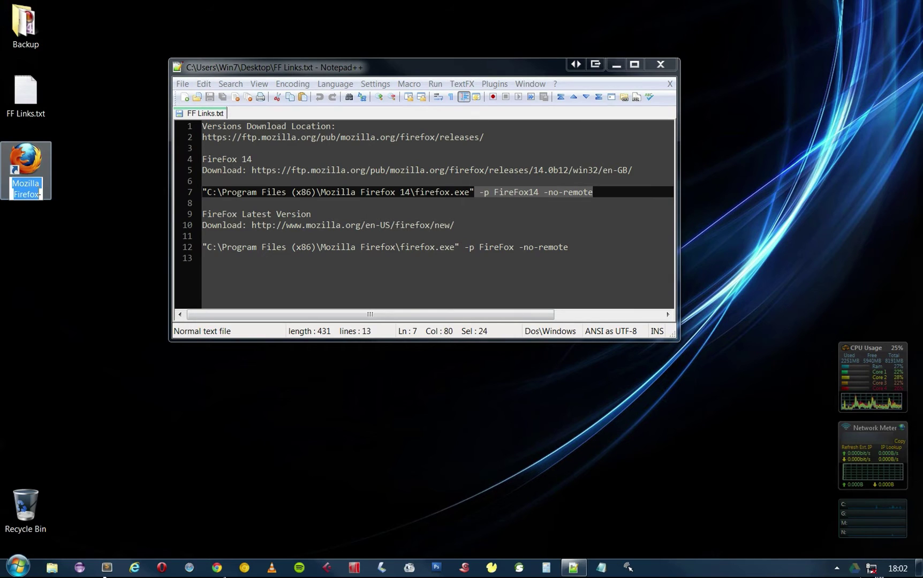
pyautogui.click(40, 194)
pyautogui.write('14')
pyautogui.press('Return')
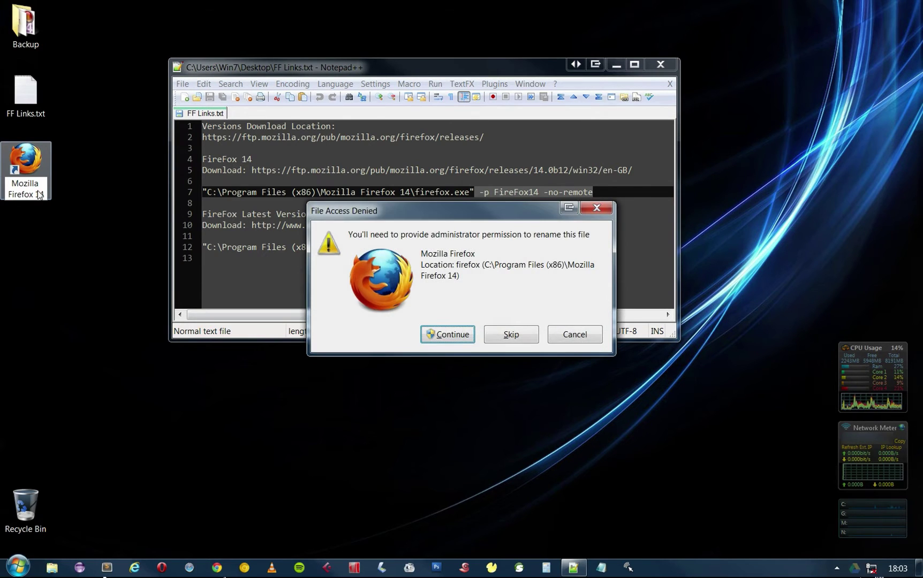
pyautogui.click(449, 335)
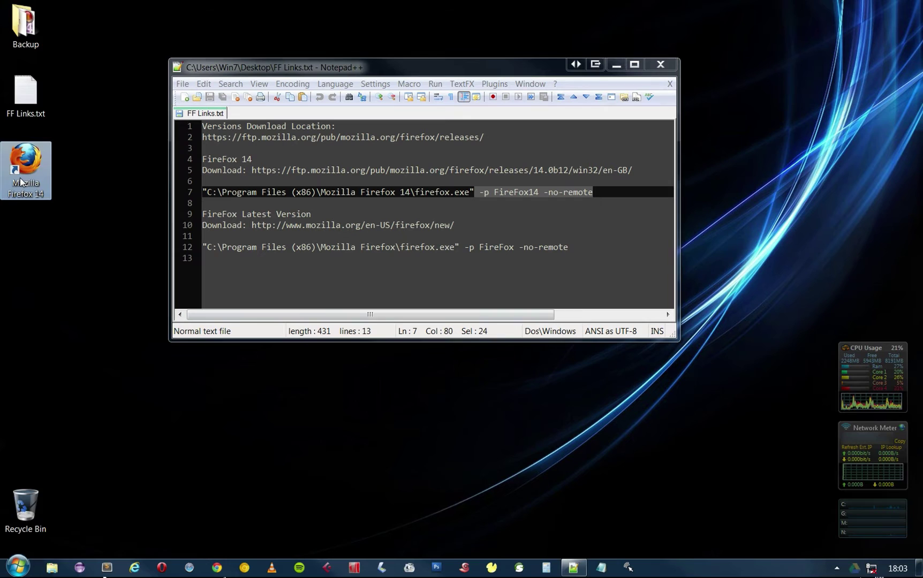
# Append '-p FireFox14 -no-remote' to the shortcut's Target and apply the change.
pyautogui.rightClick(21, 180)
pyautogui.click(53, 550)
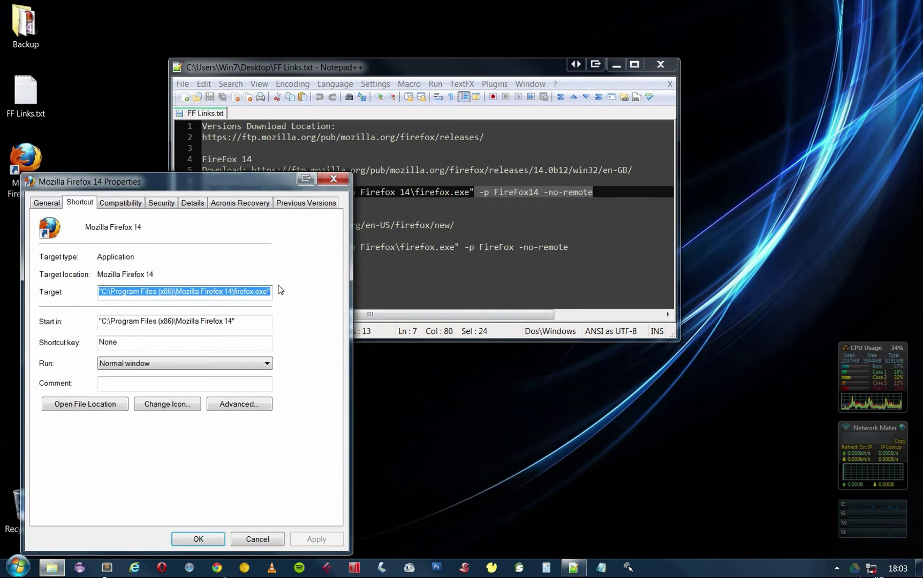
pyautogui.click(263, 291)
pyautogui.hotkey('ctrl', 'v')
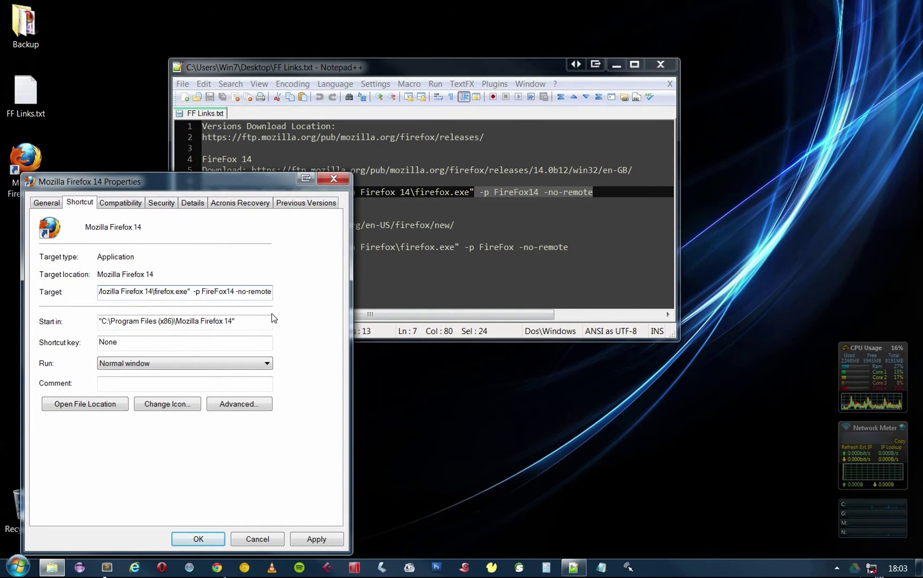
pyautogui.click(316, 540)
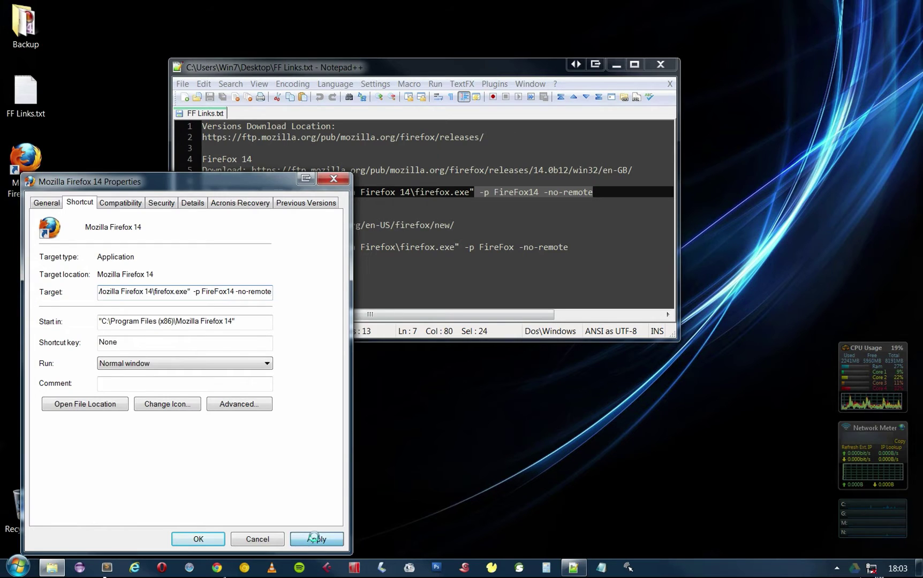
pyautogui.click(219, 386)
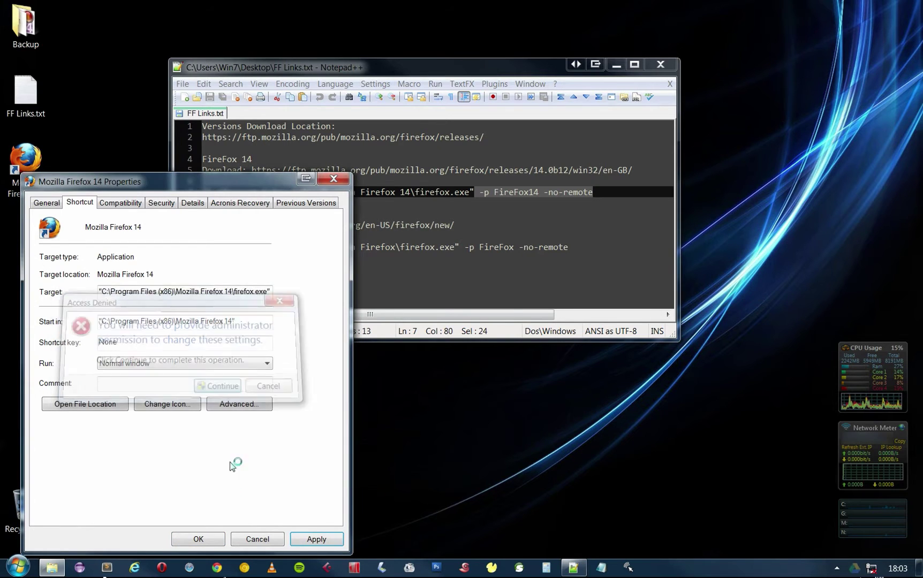
pyautogui.click(198, 539)
pyautogui.doubleClick(508, 192)
pyautogui.rightClick(508, 191)
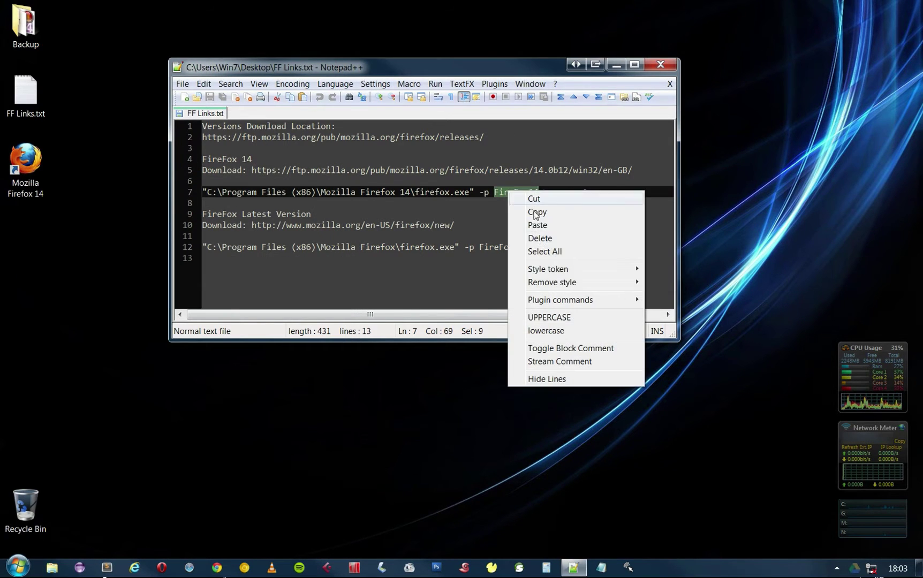
pyautogui.click(537, 212)
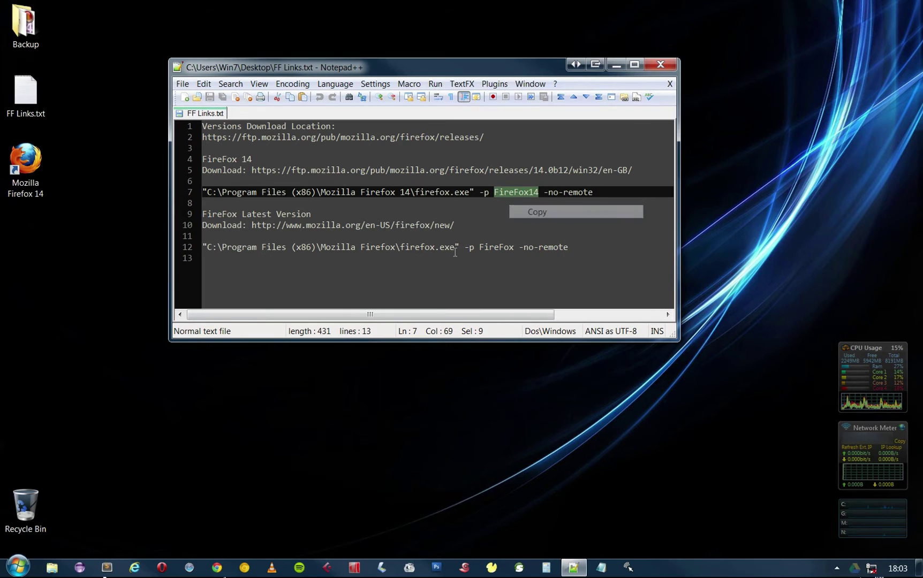
# Launch Firefox 14, create a profile named FireFox14, and start Firefox with it.
pyautogui.doubleClick(24, 166)
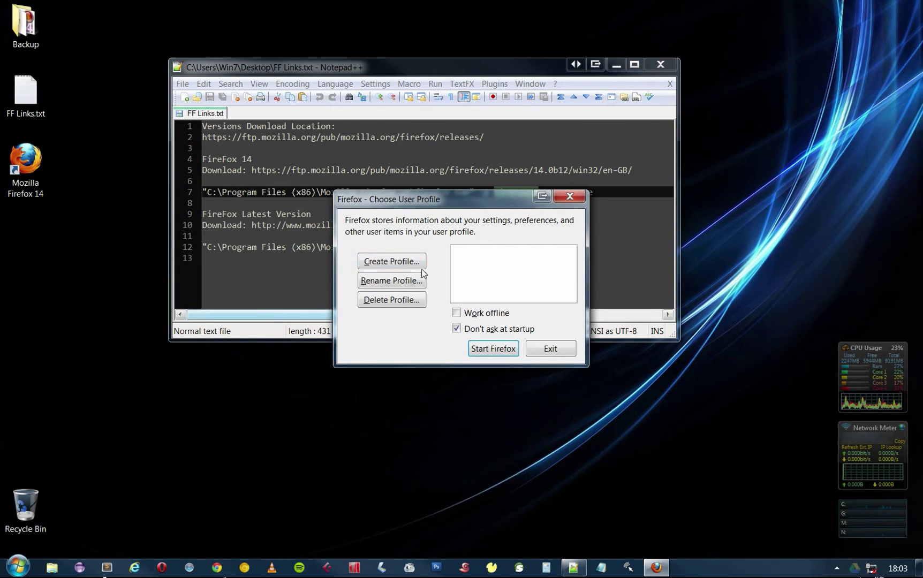
pyautogui.click(405, 261)
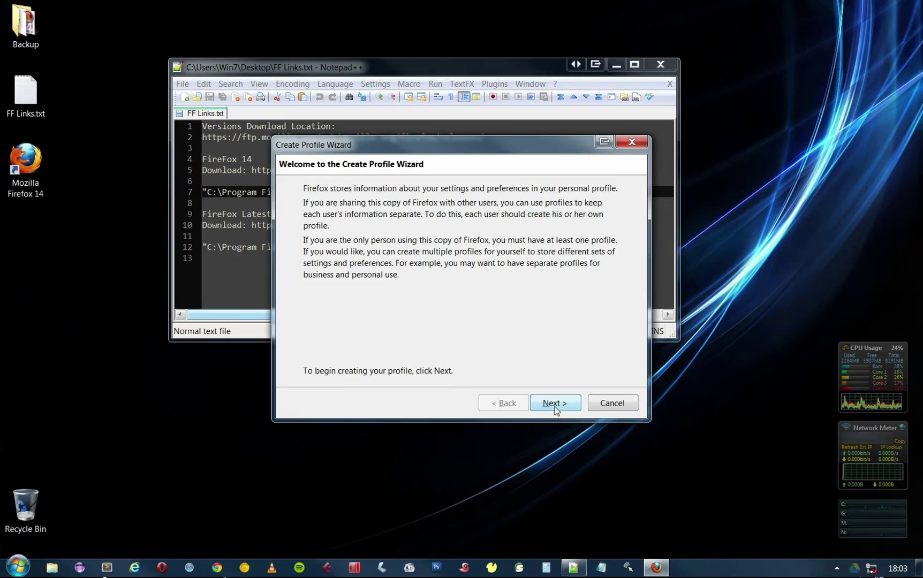
pyautogui.click(548, 402)
pyautogui.write('FireFox14')
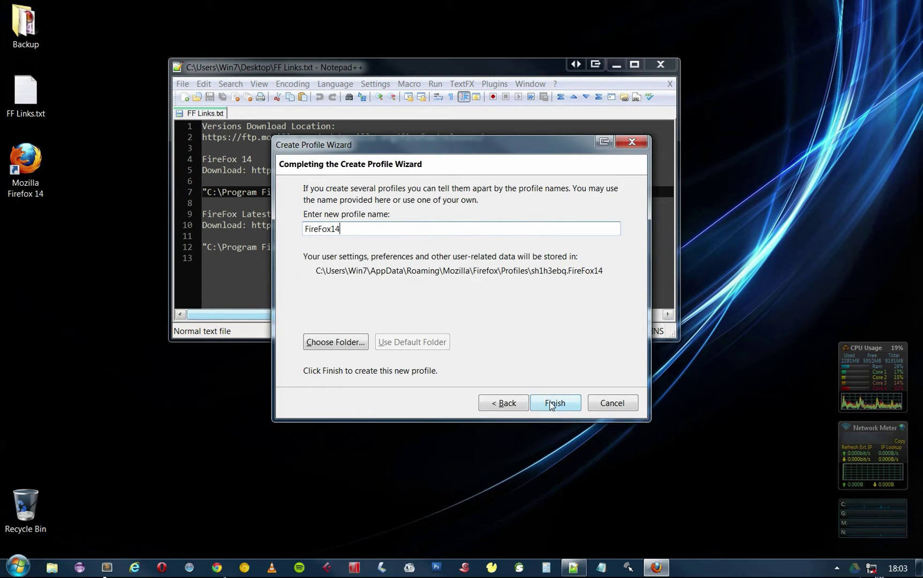
pyautogui.click(551, 405)
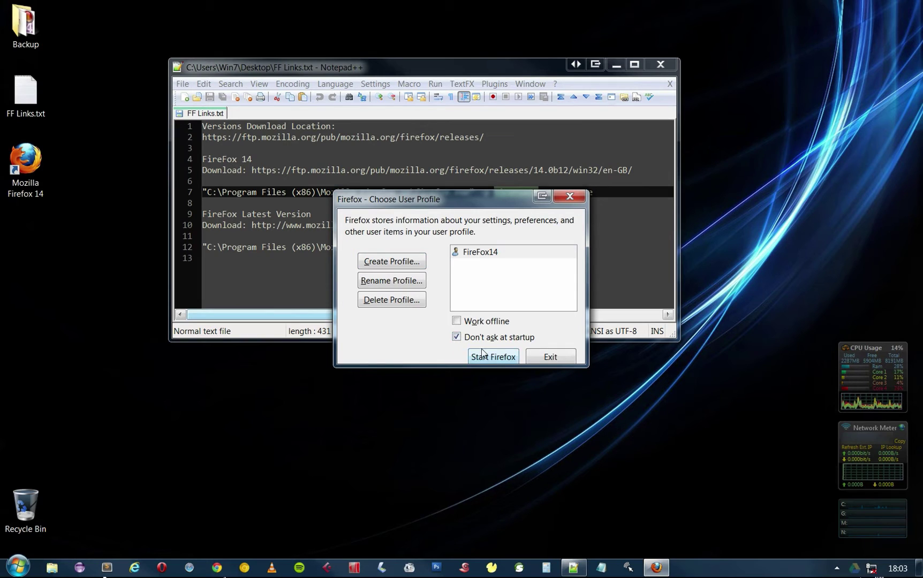
pyautogui.click(493, 357)
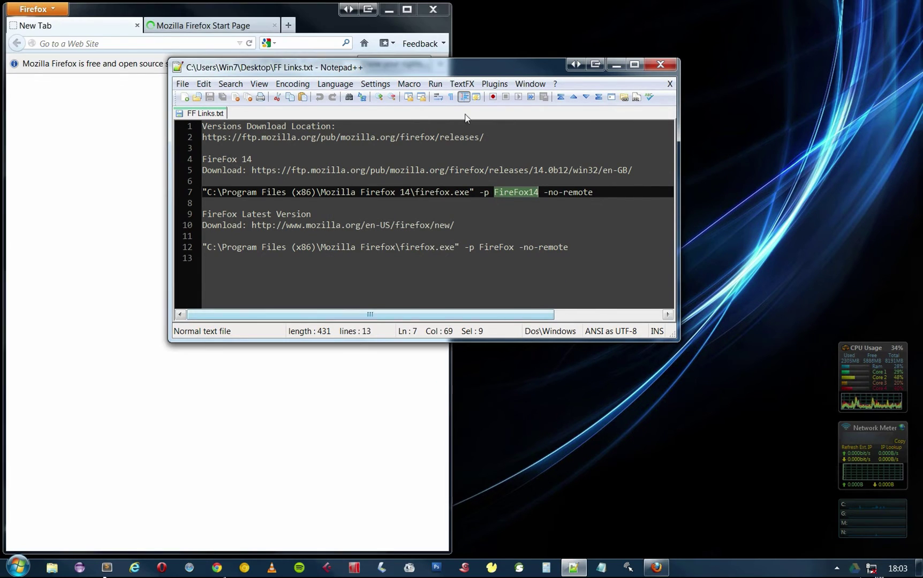
# Turn off the startup default-browser check, decline it, and show the menu bar.
pyautogui.click(318, 13)
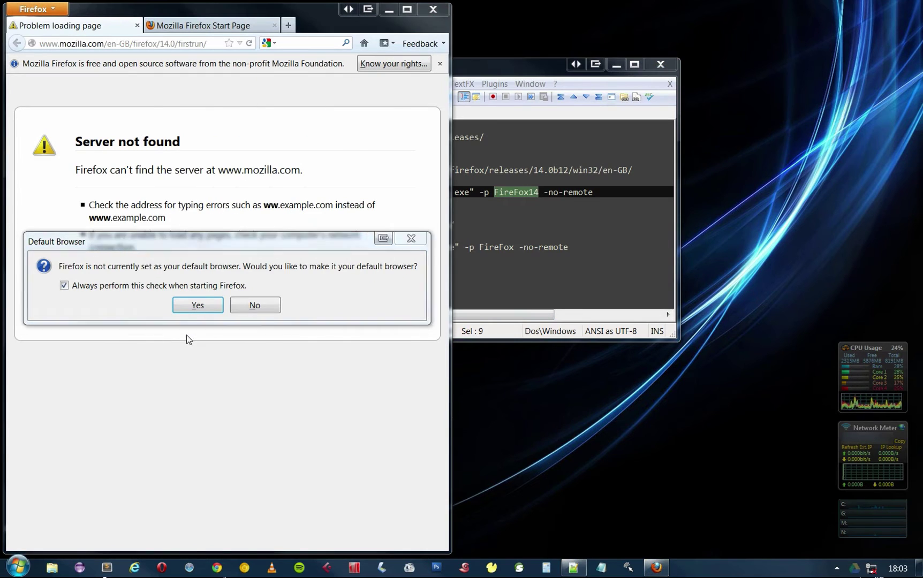
pyautogui.click(118, 289)
pyautogui.click(250, 304)
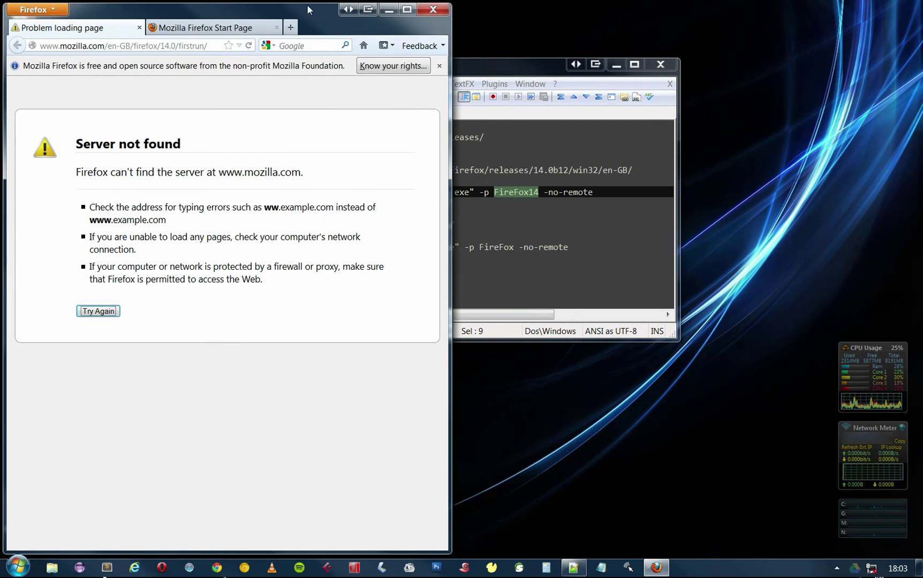
pyautogui.doubleClick(315, 14)
pyautogui.rightClick(390, 18)
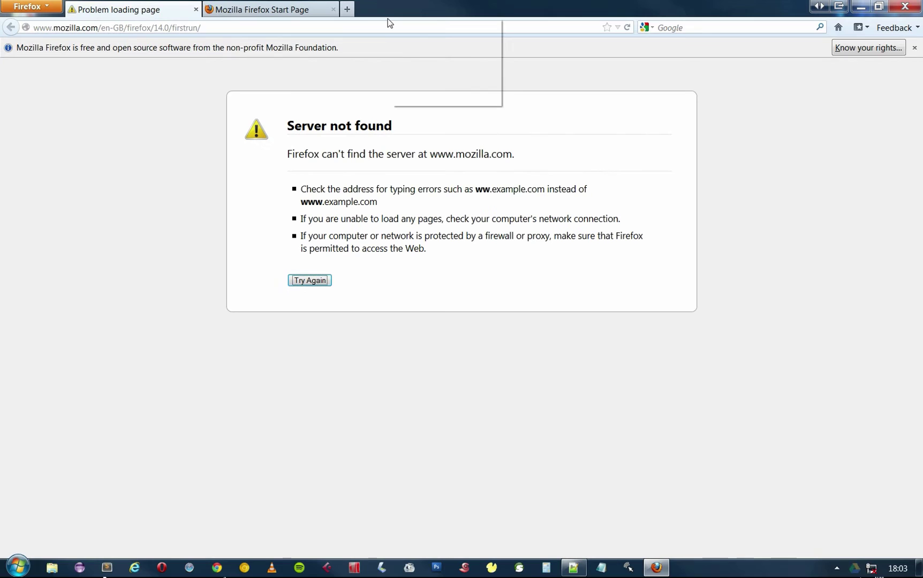
pyautogui.click(421, 26)
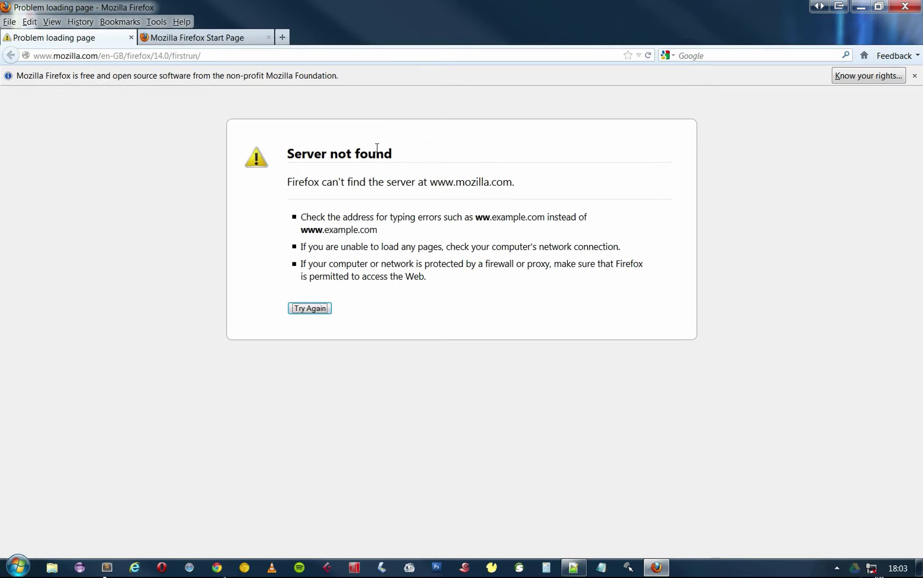
# Set Advanced > Update to never check for updates, with search-engine auto-updating off.
pyautogui.click(156, 22)
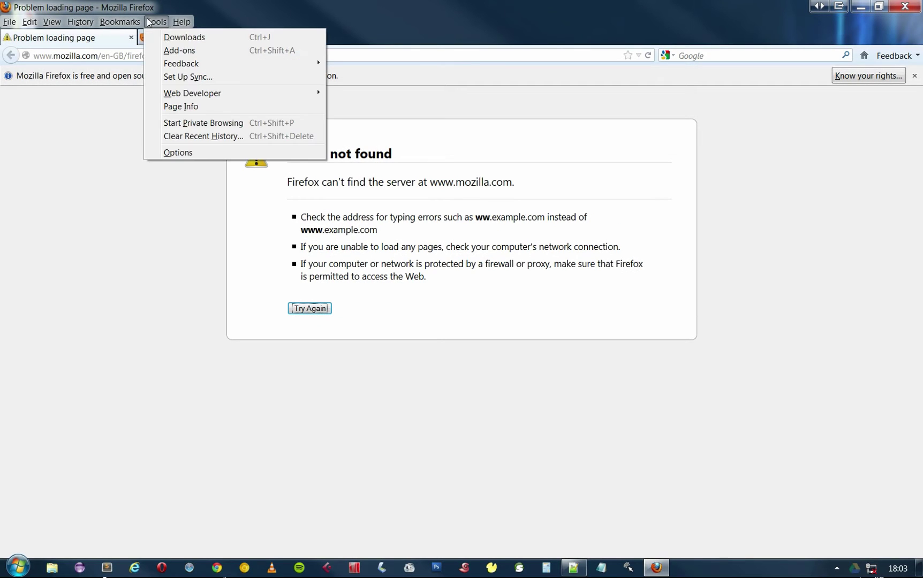
pyautogui.click(178, 153)
pyautogui.click(594, 152)
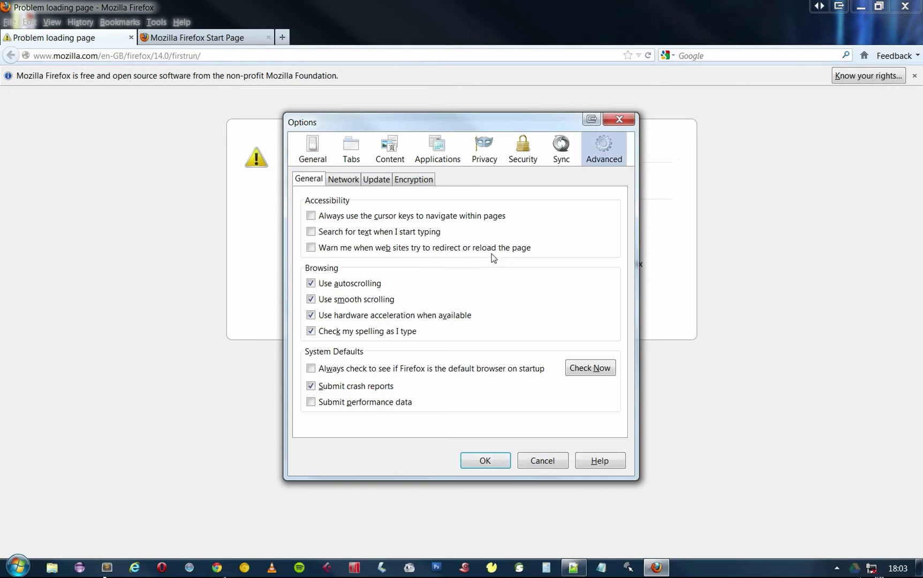
pyautogui.click(371, 186)
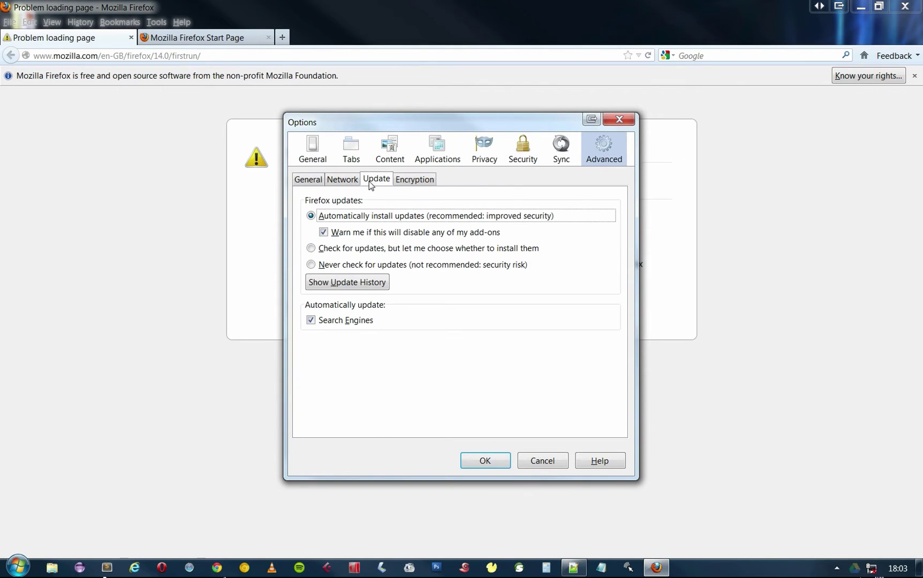
pyautogui.click(328, 268)
pyautogui.click(311, 320)
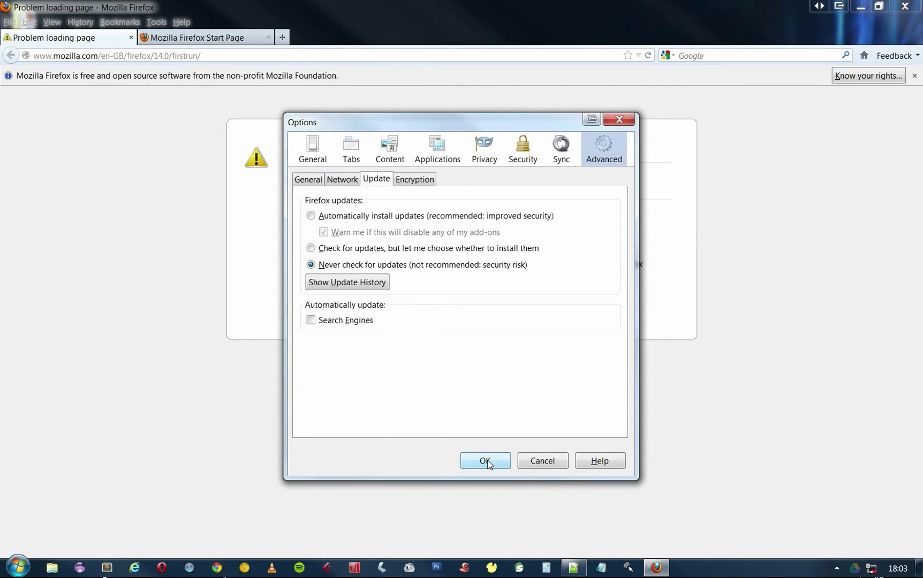
pyautogui.click(487, 464)
# Restart Firefox 14, confirm its version in About, and decline sending usage data.
pyautogui.click(910, 6)
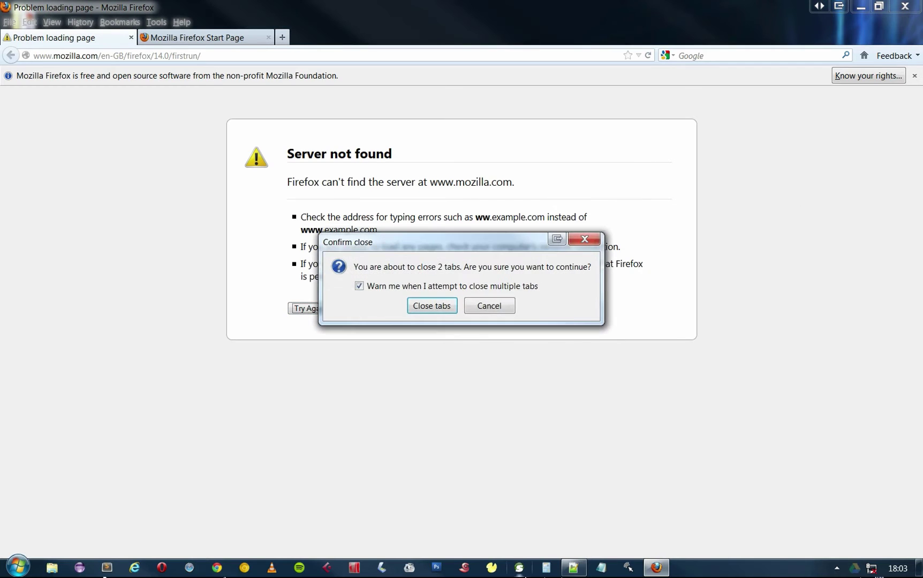
pyautogui.click(430, 306)
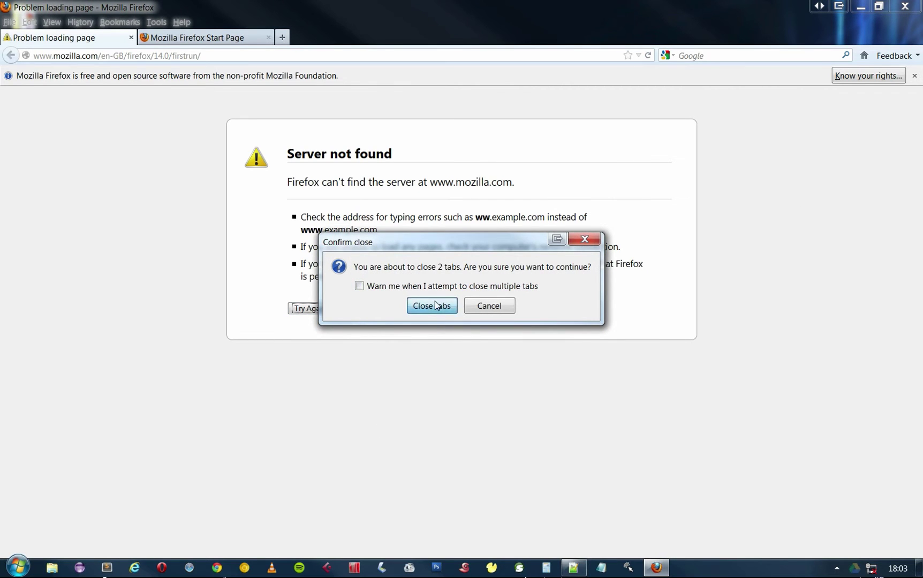
pyautogui.doubleClick(33, 163)
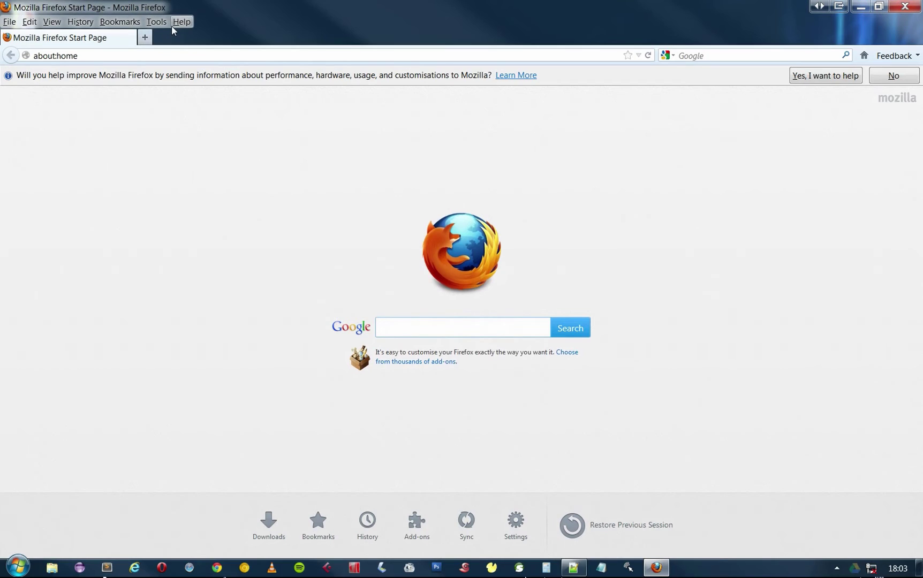
pyautogui.click(192, 22)
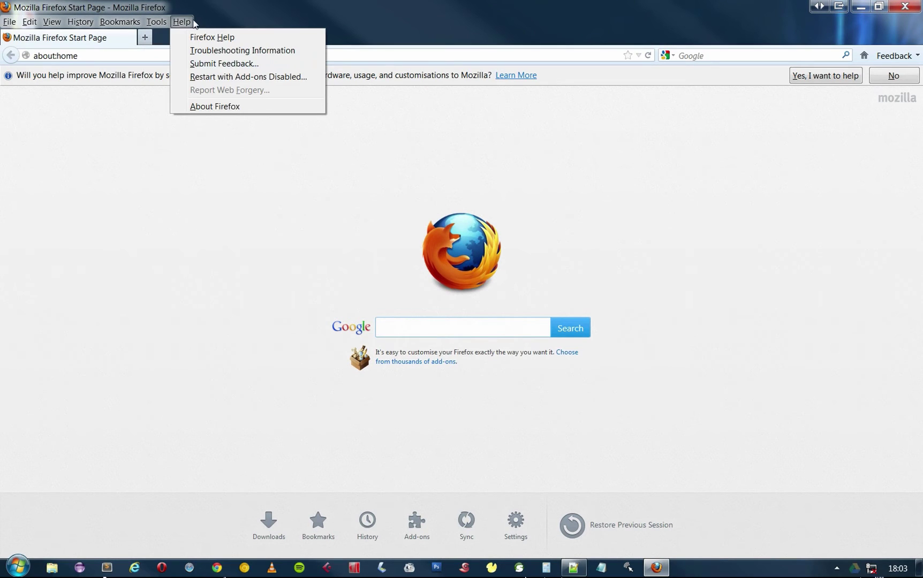
pyautogui.click(220, 106)
pyautogui.click(616, 181)
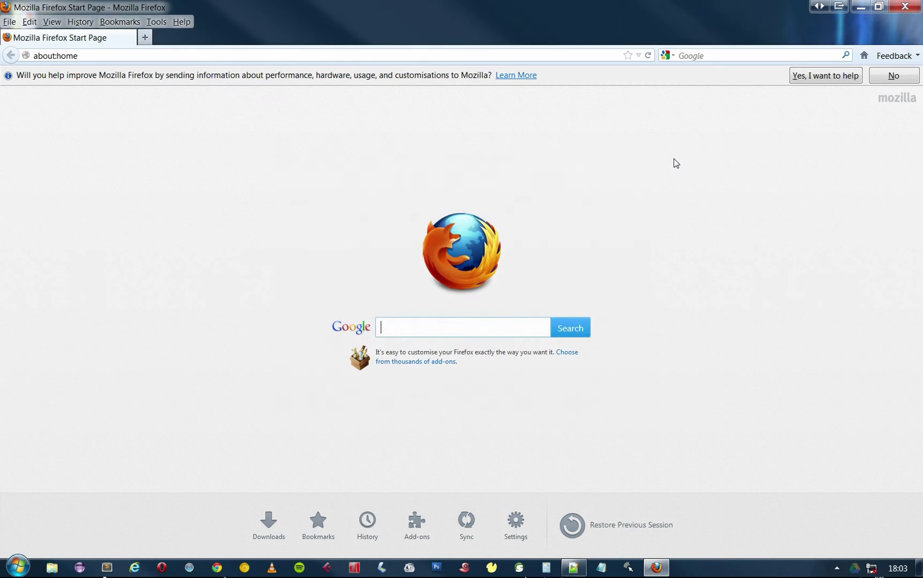
pyautogui.click(893, 76)
# Close Firefox, re-enable Local Area Connection in adapter settings, and close Network Connections.
pyautogui.click(905, 6)
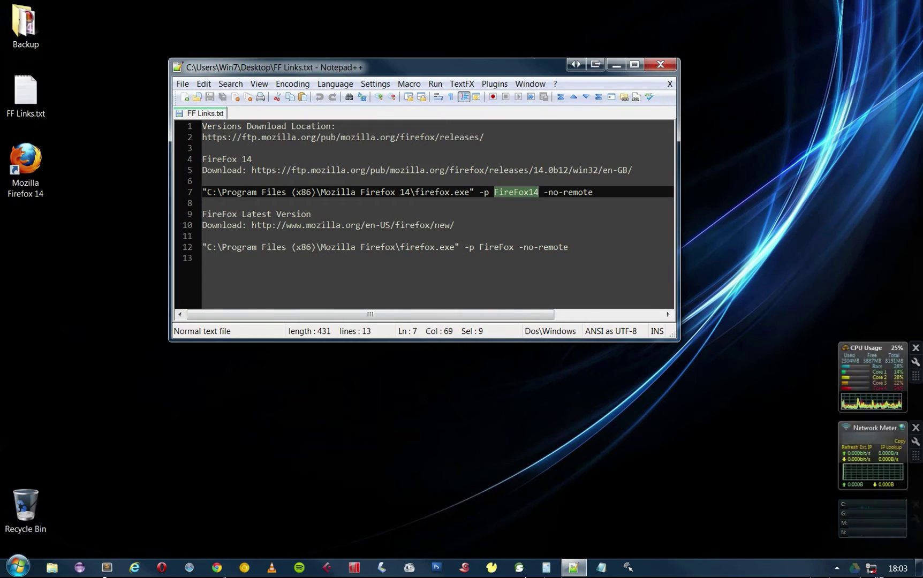
pyautogui.rightClick(872, 568)
pyautogui.click(740, 522)
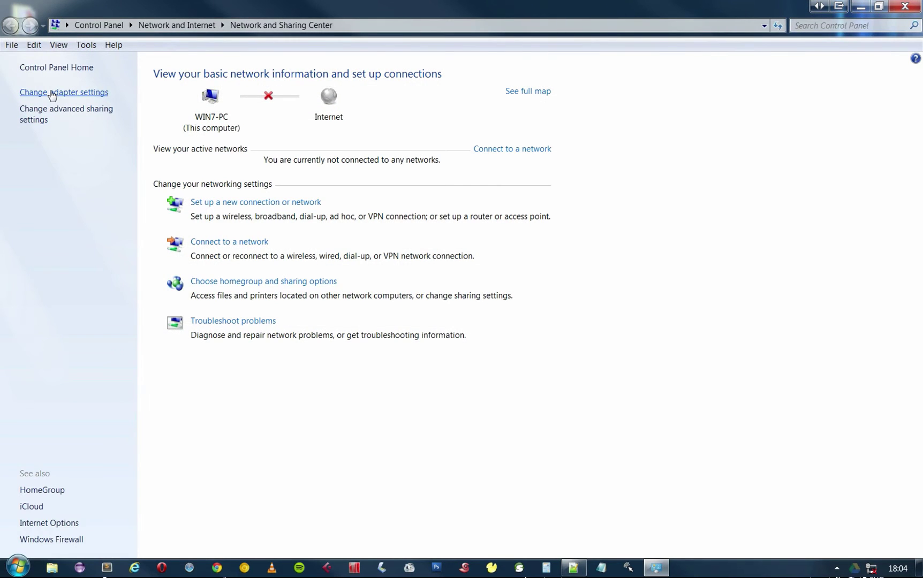
pyautogui.click(52, 94)
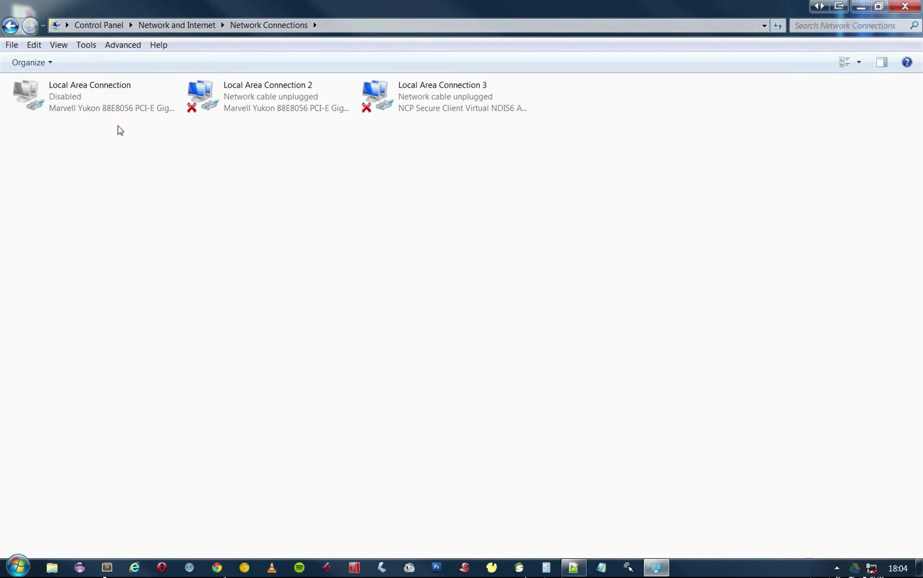
pyautogui.rightClick(83, 96)
pyautogui.click(63, 100)
pyautogui.rightClick(63, 100)
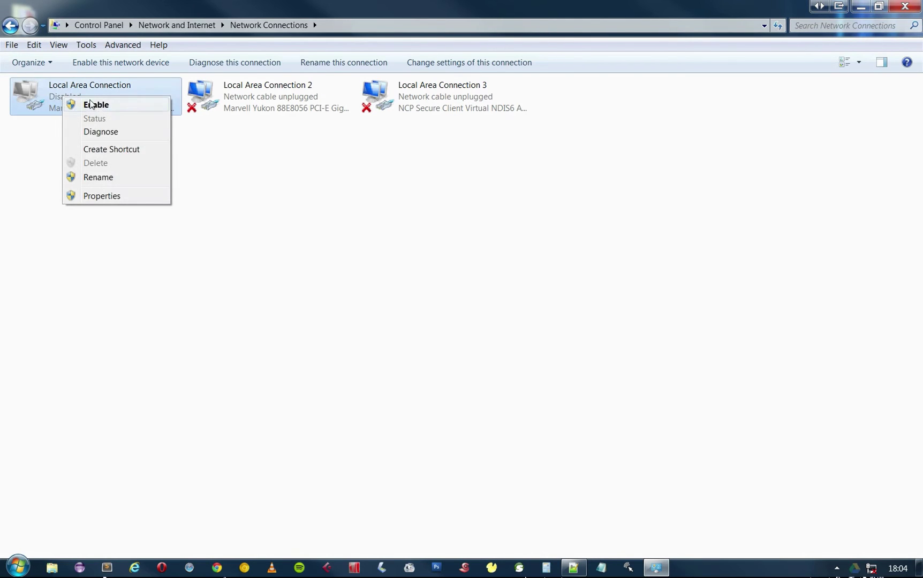
pyautogui.click(89, 103)
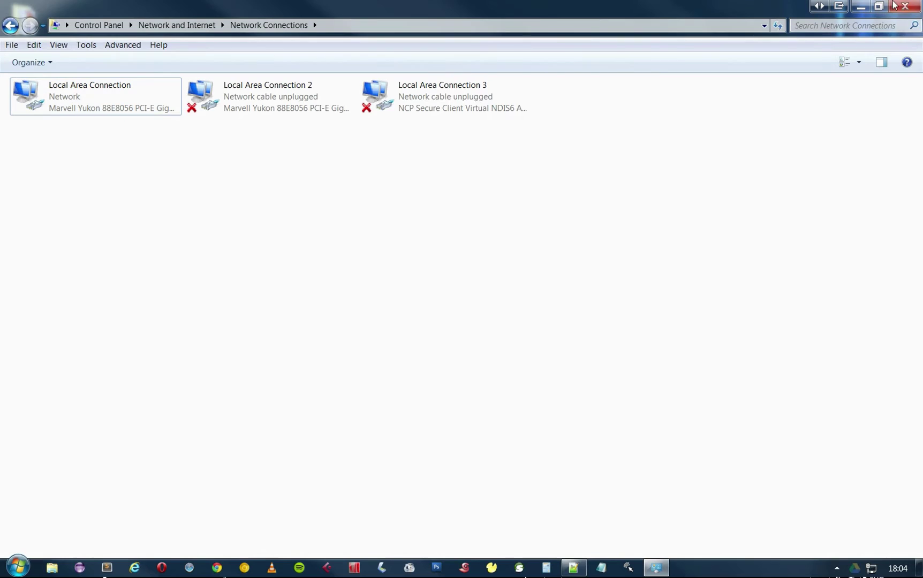
pyautogui.hotkey('alt', 'F4')
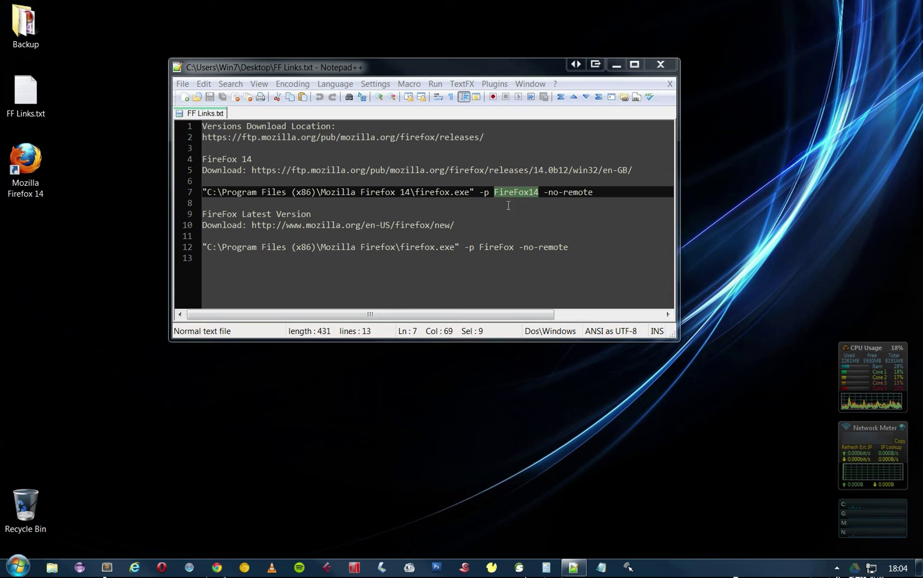
# Download the latest Firefox installer from mozilla.org via the noted URL and run it.
pyautogui.moveTo(456, 224); pyautogui.dragTo(253, 225)
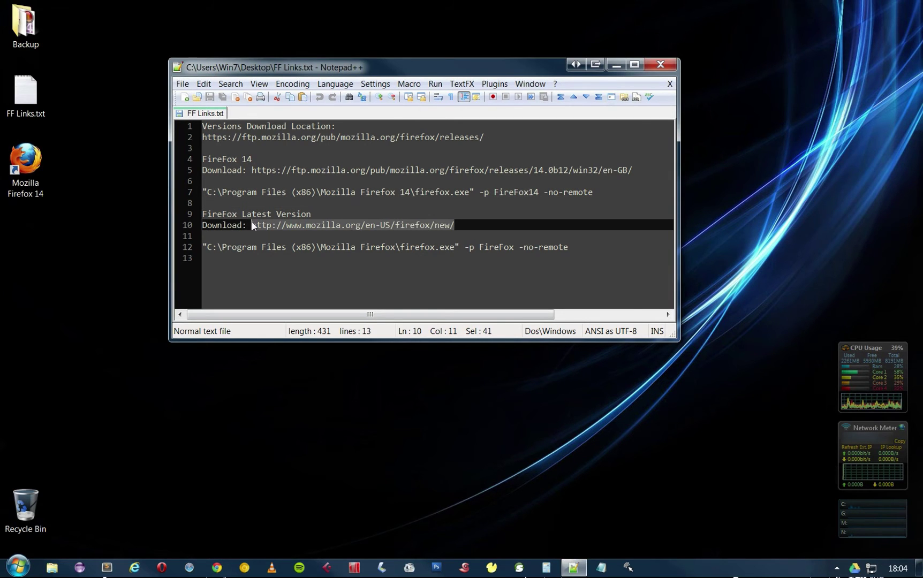
pyautogui.moveTo(306, 214); pyautogui.dragTo(201, 214)
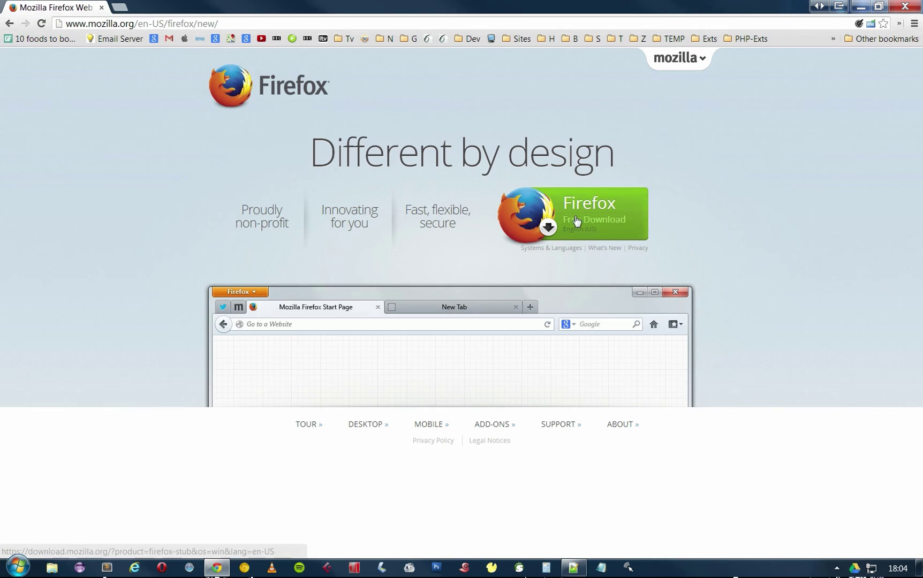
pyautogui.click(576, 221)
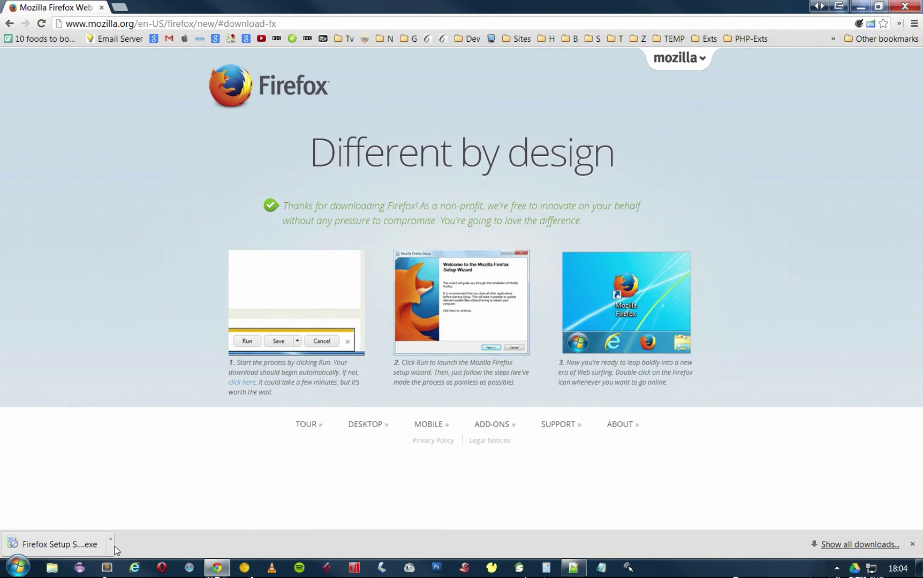
pyautogui.click(110, 546)
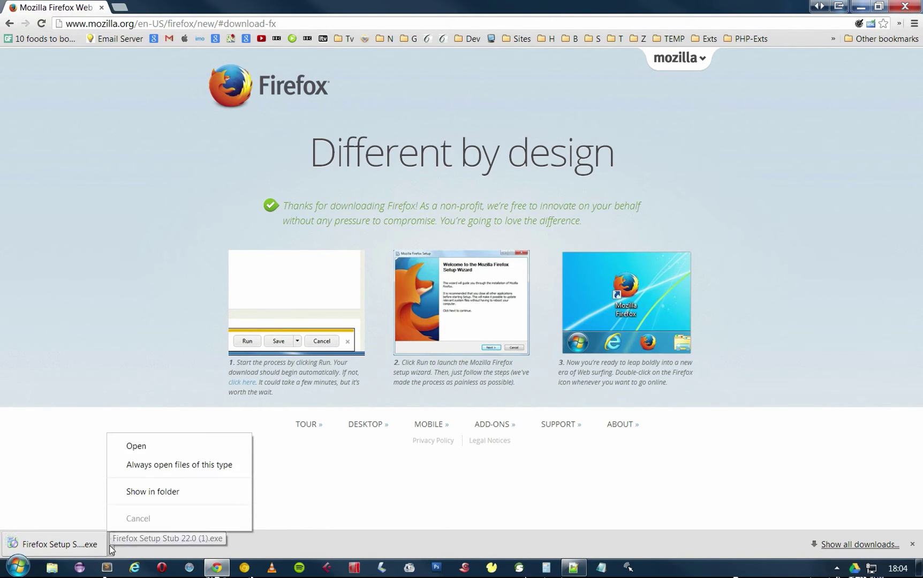
pyautogui.click(150, 446)
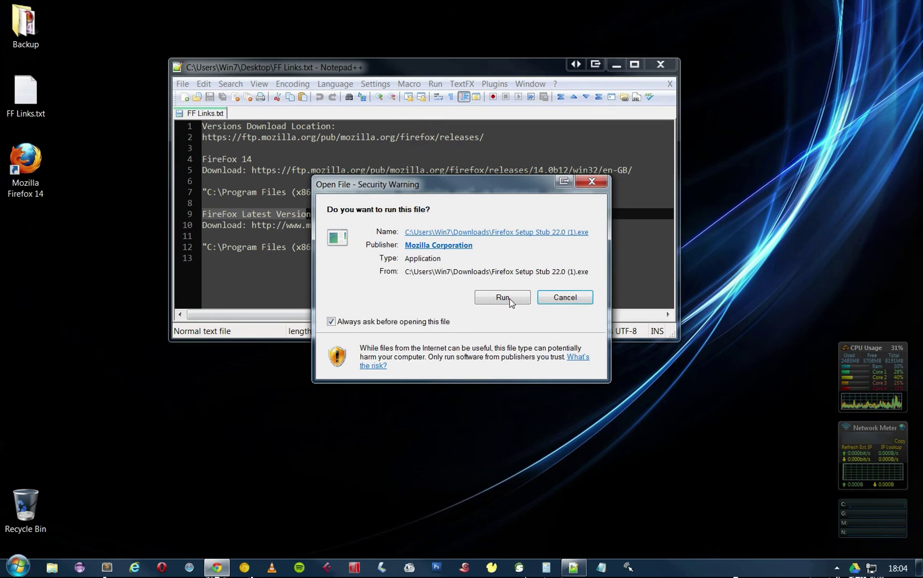
pyautogui.click(503, 298)
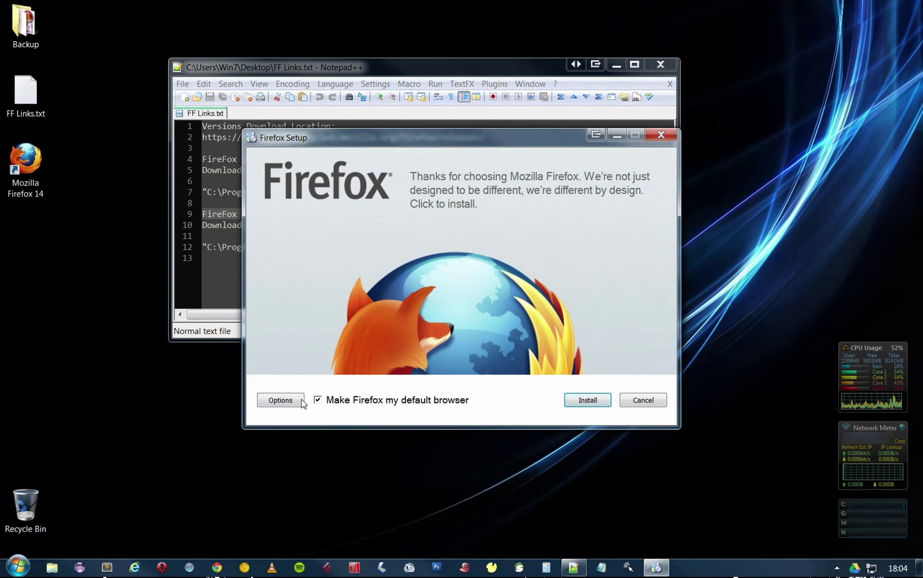
# Install Firefox to C:\Program Files (x86)\Mozilla Firefox, not as default browser.
pyautogui.click(319, 401)
pyautogui.click(286, 403)
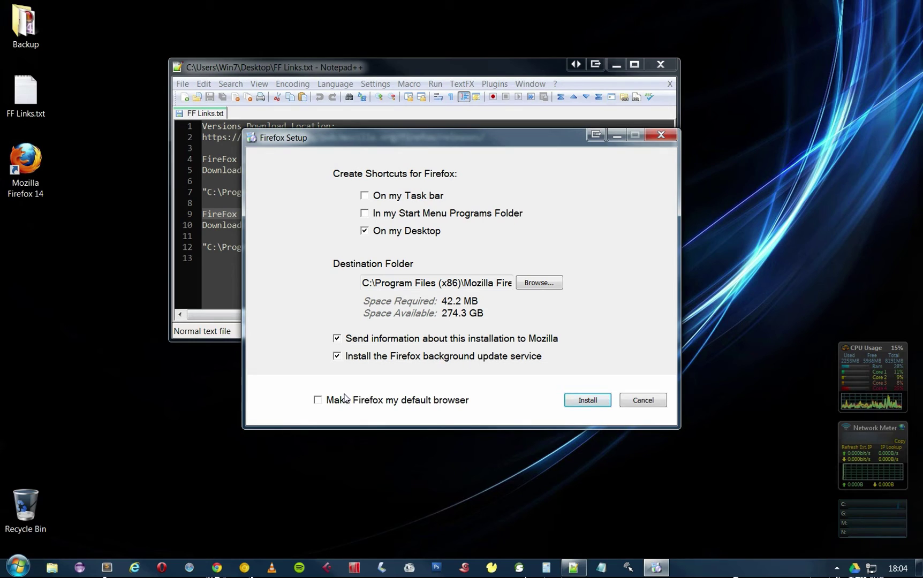
pyautogui.moveTo(489, 283); pyautogui.dragTo(560, 278)
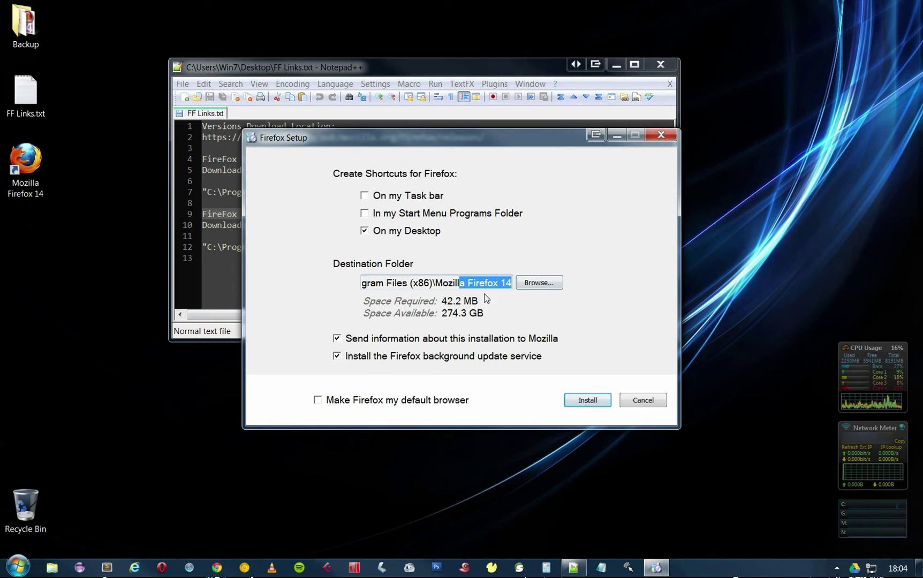
pyautogui.click(499, 283)
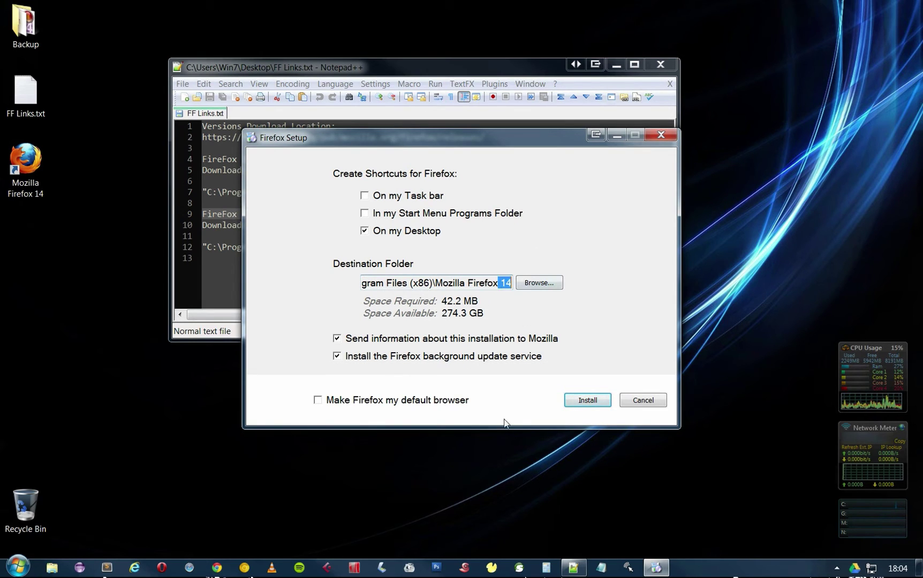
pyautogui.press('BackSpace')
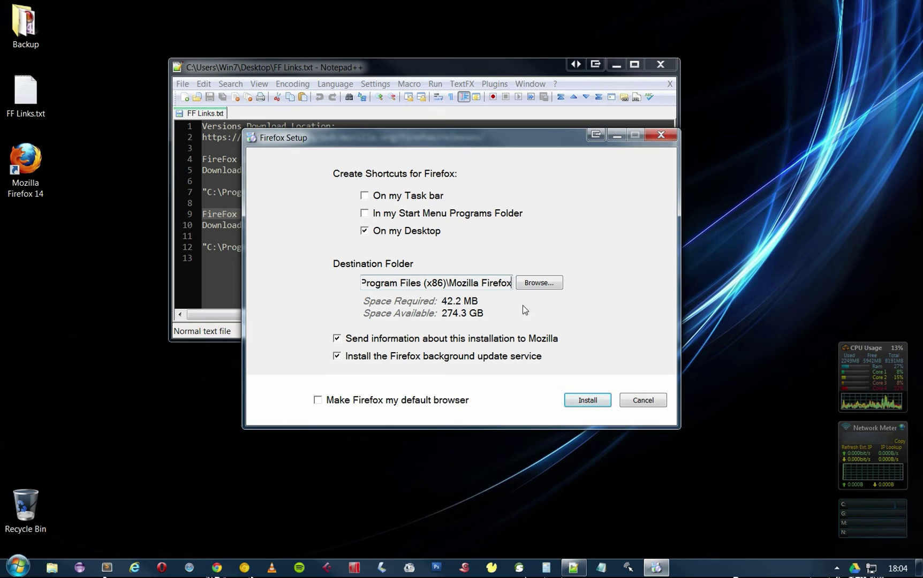
pyautogui.click(586, 401)
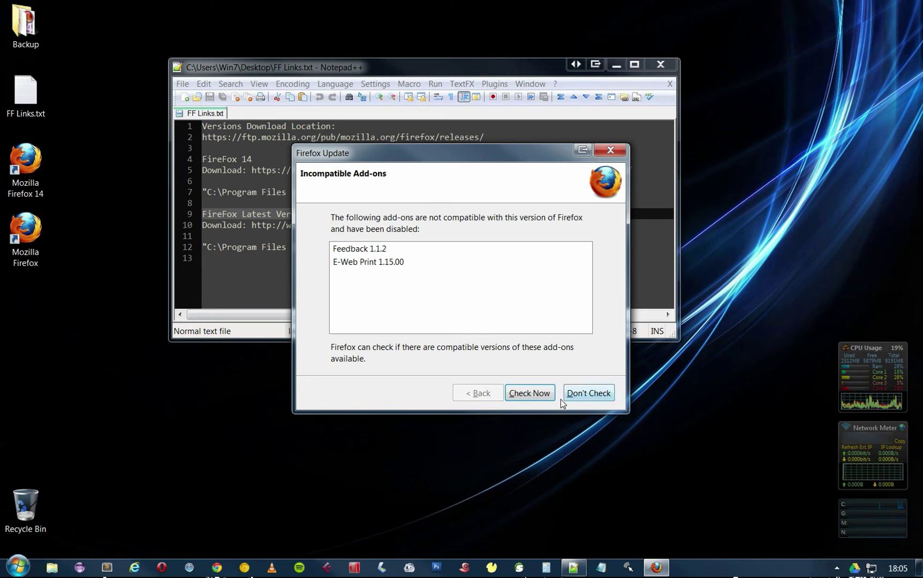
# Check for and install compatible updates for the disabled add-ons.
pyautogui.click(537, 394)
pyautogui.click(537, 394)
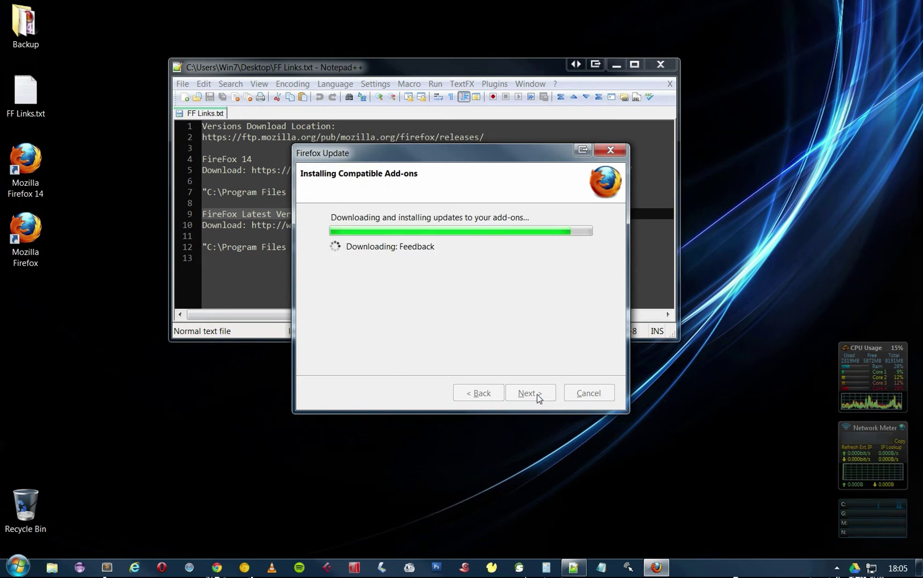
pyautogui.click(534, 396)
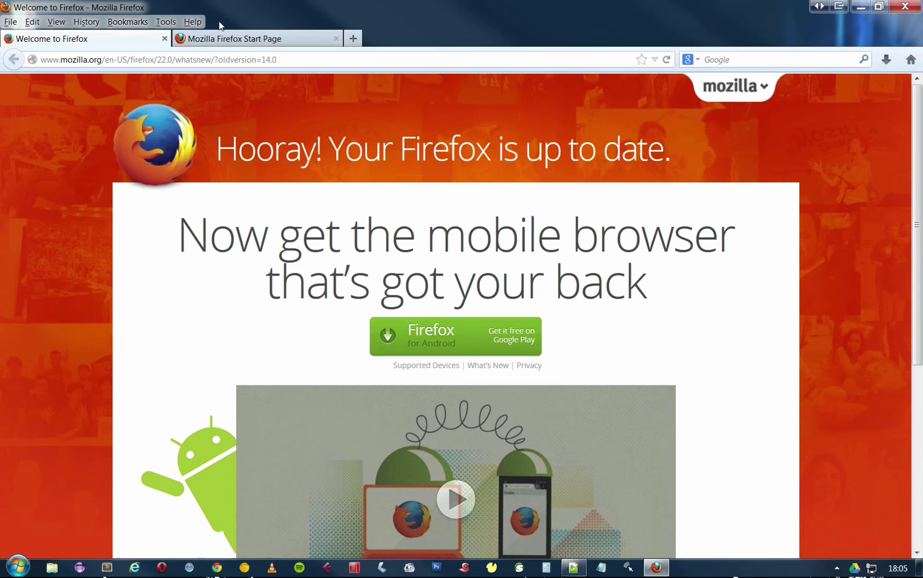
# Confirm in About Firefox that version 22.0 is running, then close Firefox.
pyautogui.click(203, 24)
pyautogui.click(225, 117)
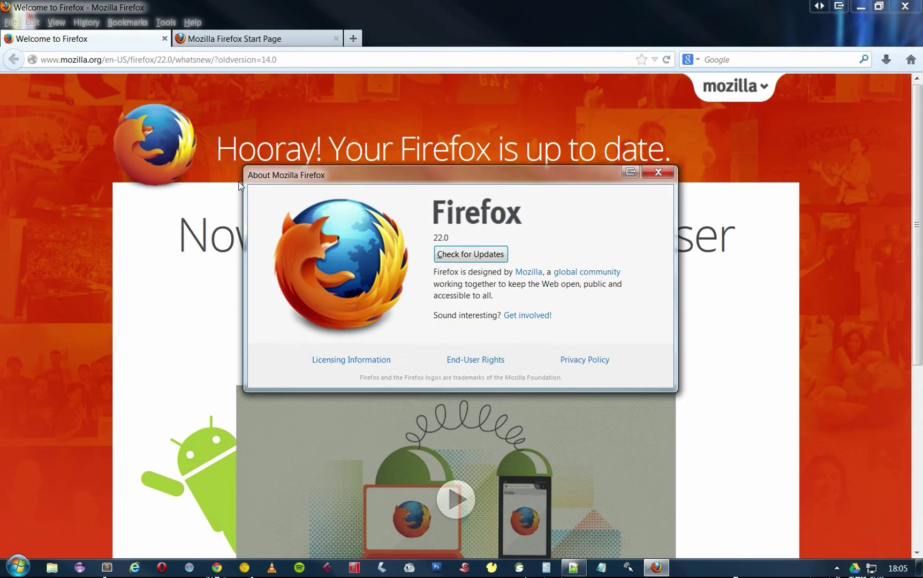
pyautogui.click(658, 173)
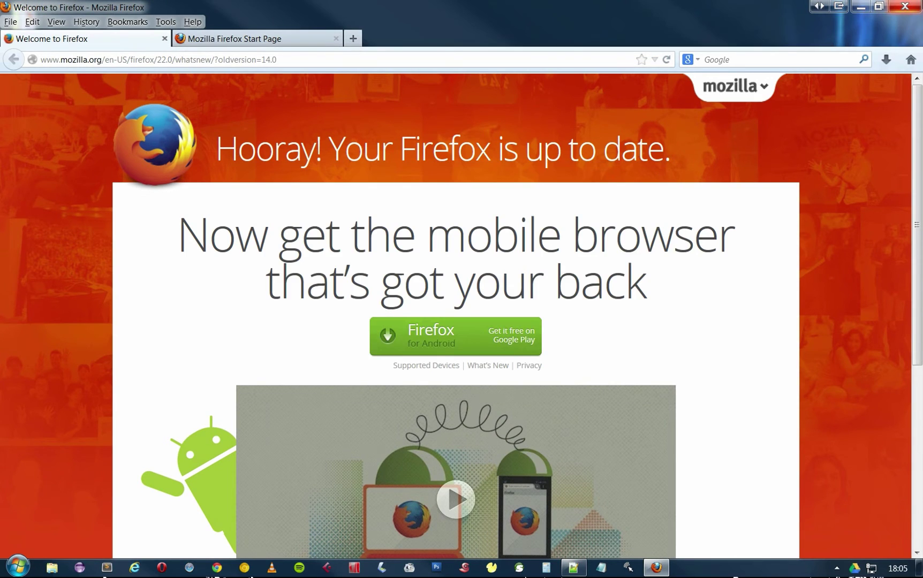
pyautogui.click(915, 5)
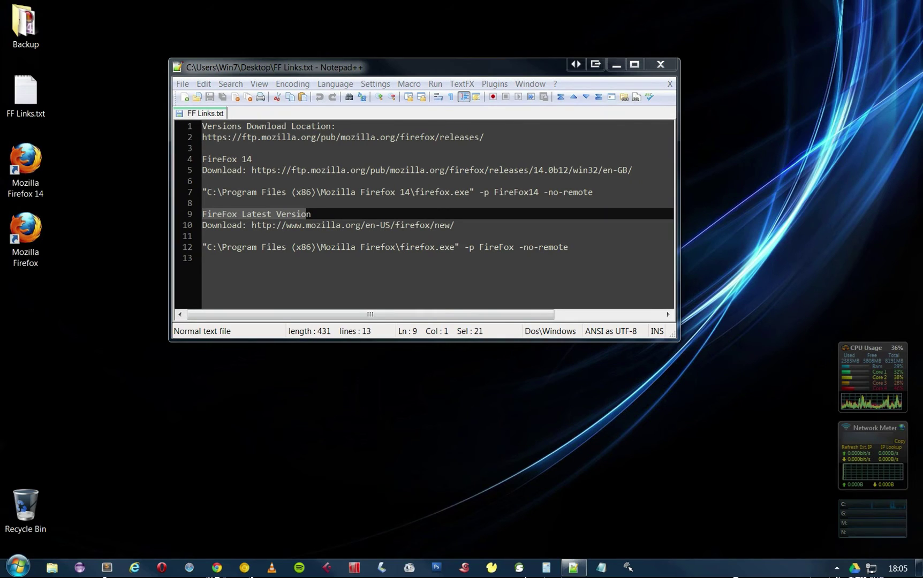
pyautogui.doubleClick(21, 165)
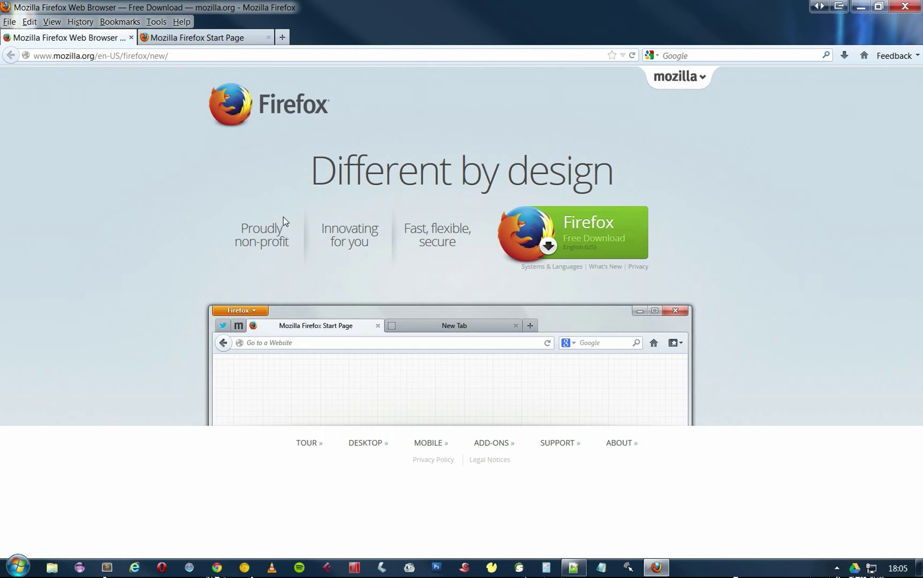
pyautogui.click(183, 22)
pyautogui.click(214, 107)
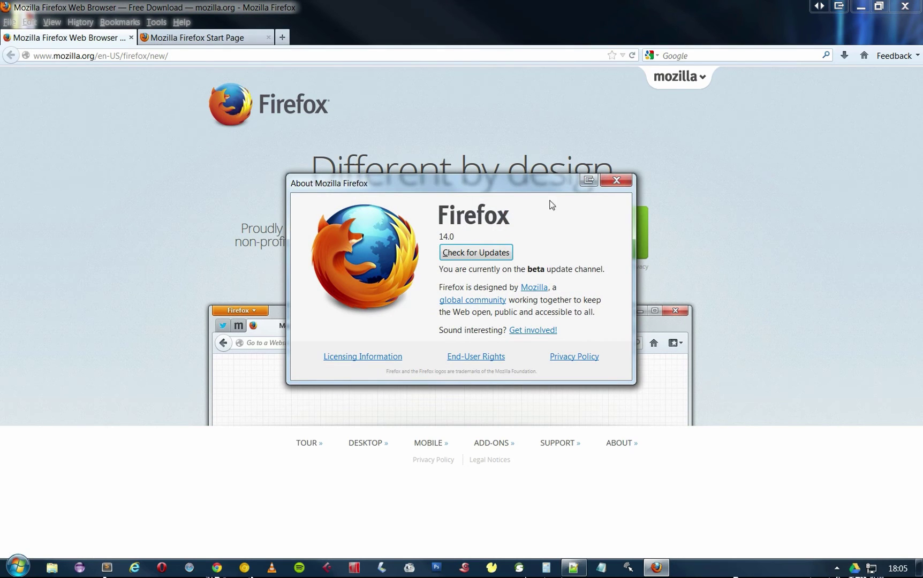
pyautogui.click(617, 181)
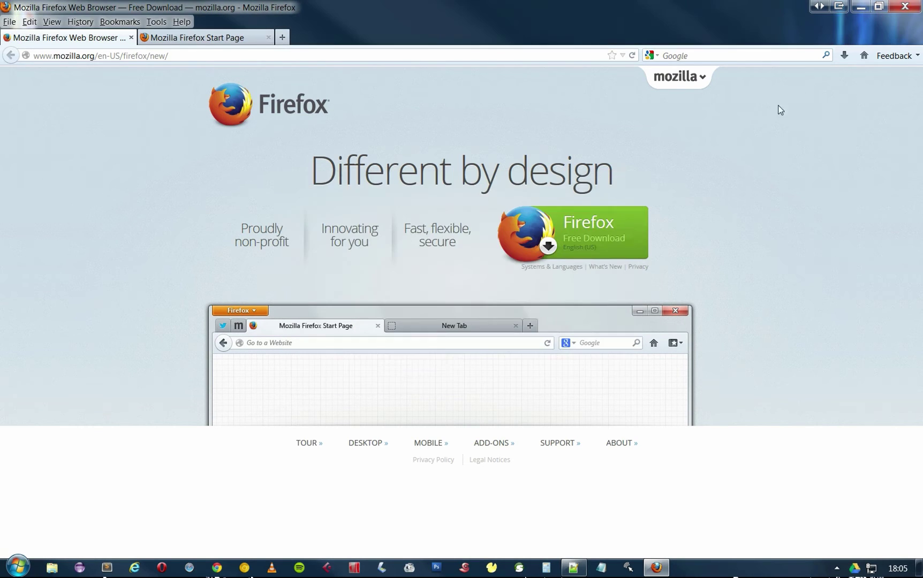
pyautogui.click(904, 6)
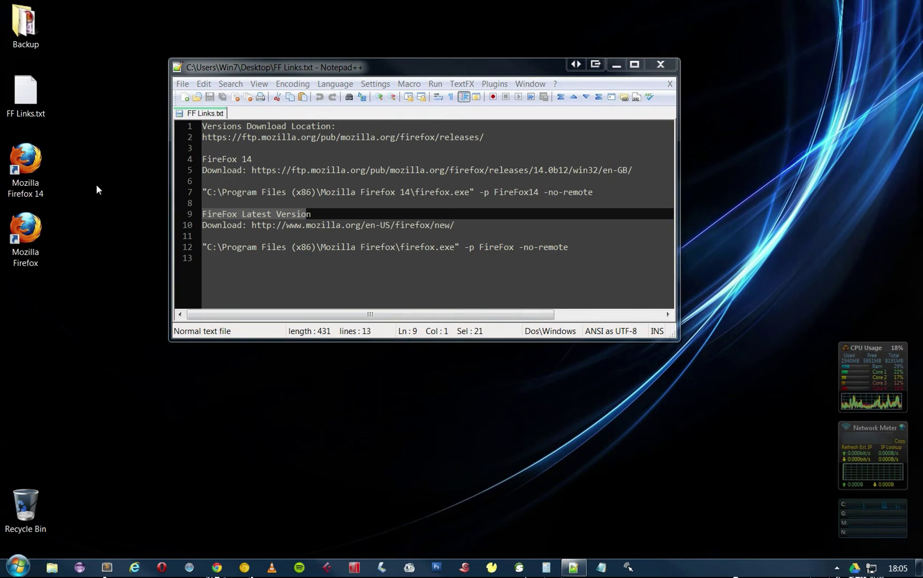
pyautogui.doubleClick(32, 167)
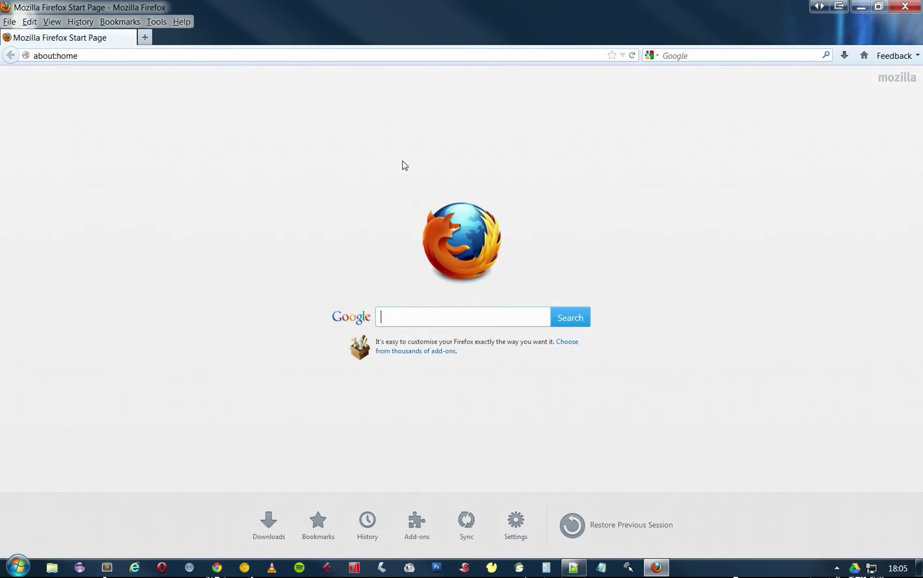
pyautogui.click(181, 22)
pyautogui.click(234, 107)
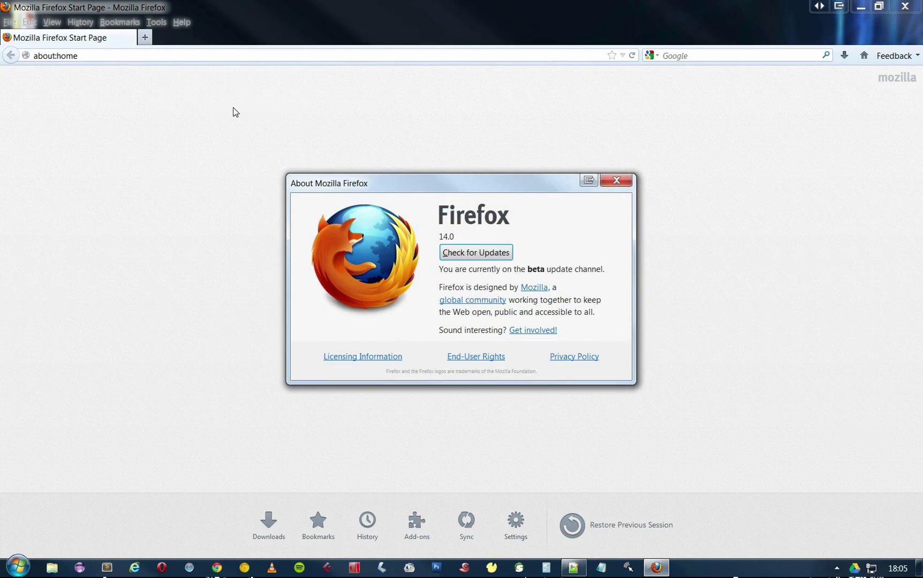
pyautogui.click(615, 180)
pyautogui.click(905, 6)
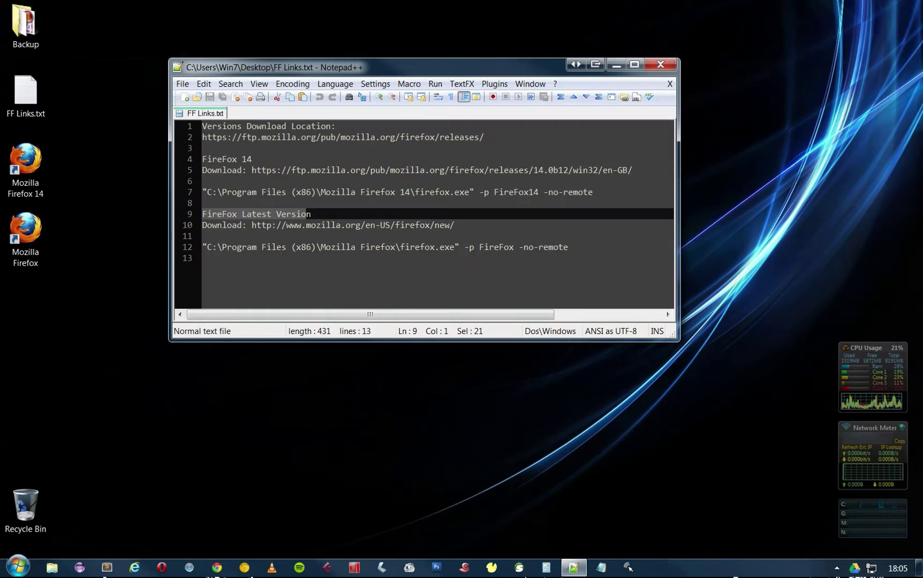
pyautogui.doubleClick(25, 230)
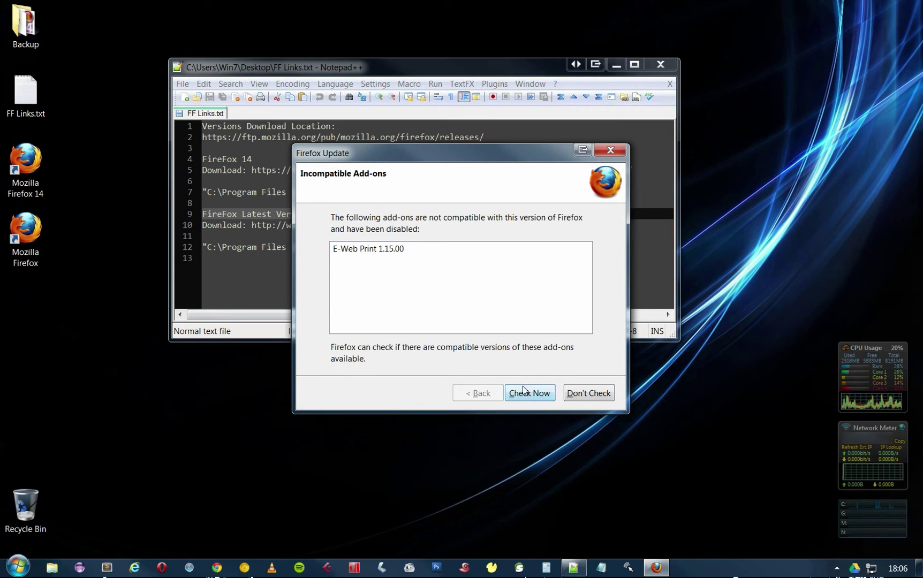
pyautogui.click(527, 393)
pyautogui.click(542, 393)
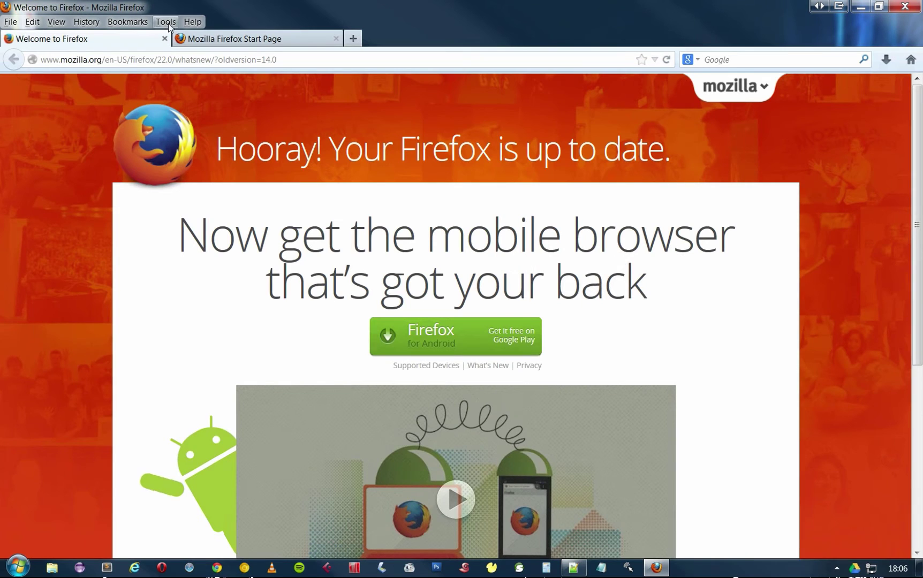
pyautogui.click(193, 22)
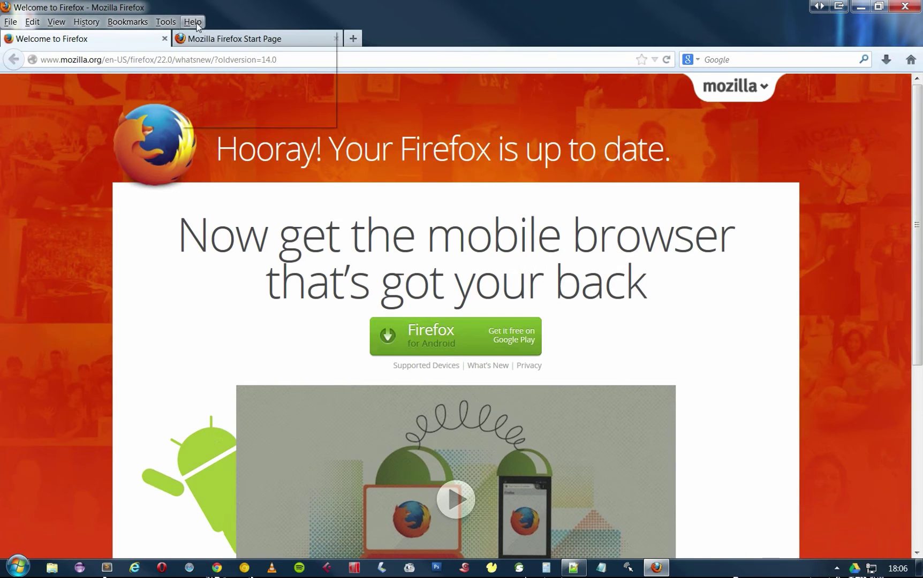
pyautogui.click(209, 119)
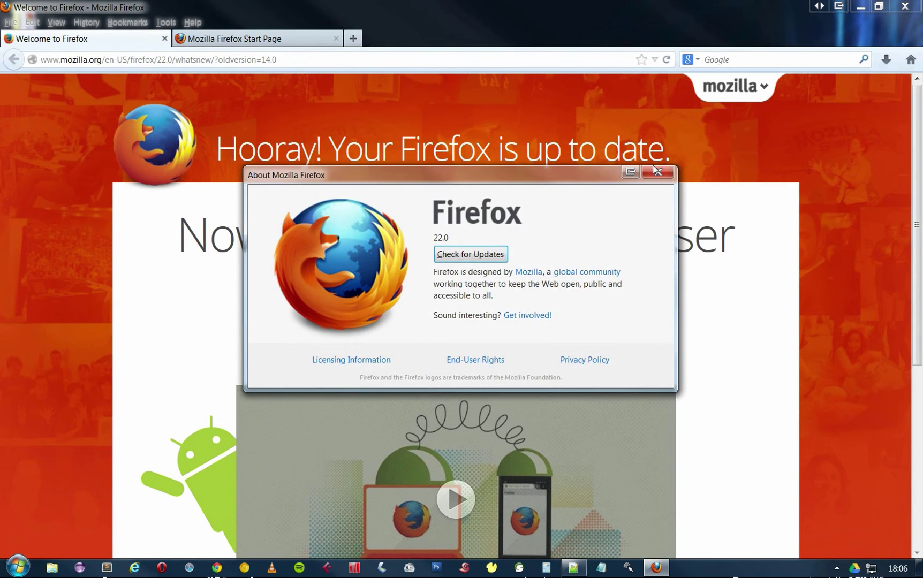
pyautogui.click(656, 171)
pyautogui.click(905, 6)
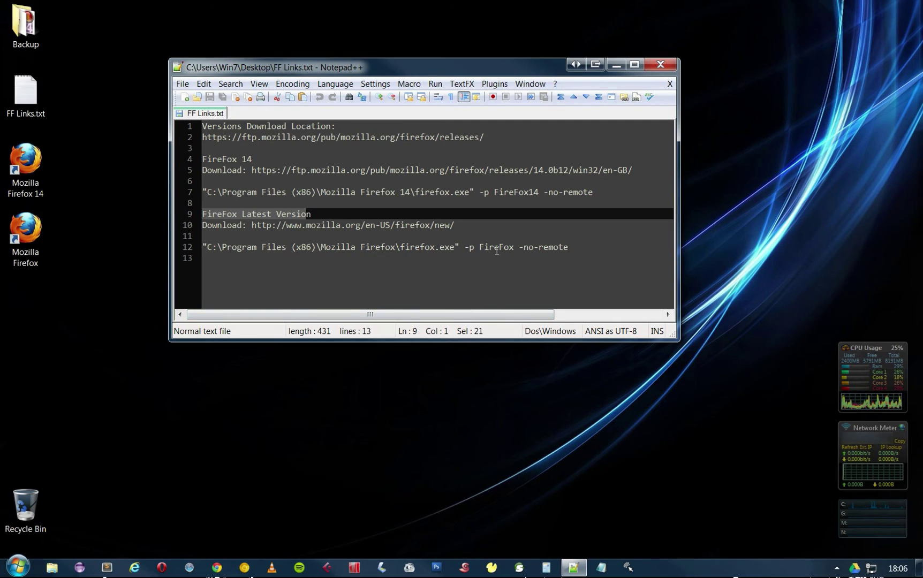
# Select the profile arguments in the notes and rename the desktop shortcut to 'Mozilla Firefox 22'.
pyautogui.moveTo(467, 250); pyautogui.dragTo(632, 252)
pyautogui.hotkey('ctrl', 'c')
pyautogui.click(24, 252)
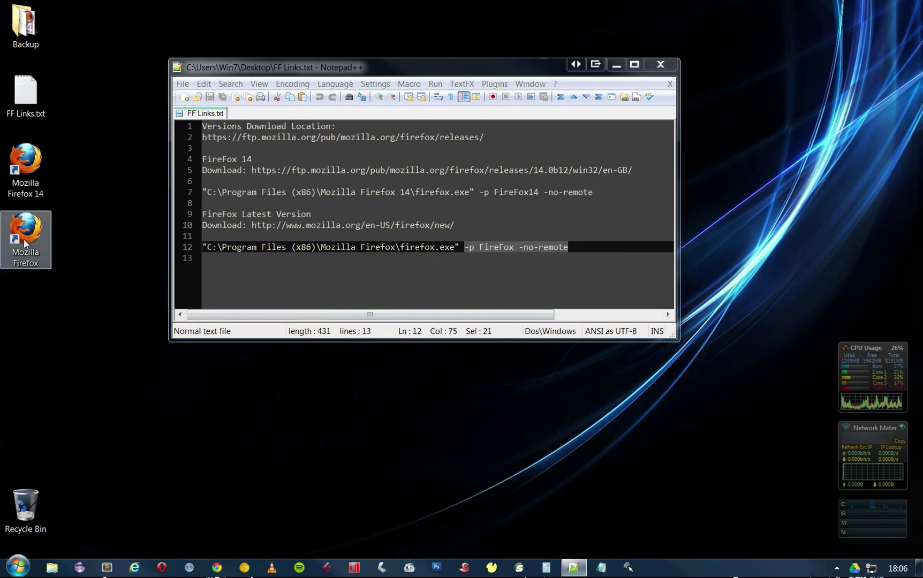
pyautogui.click(25, 256)
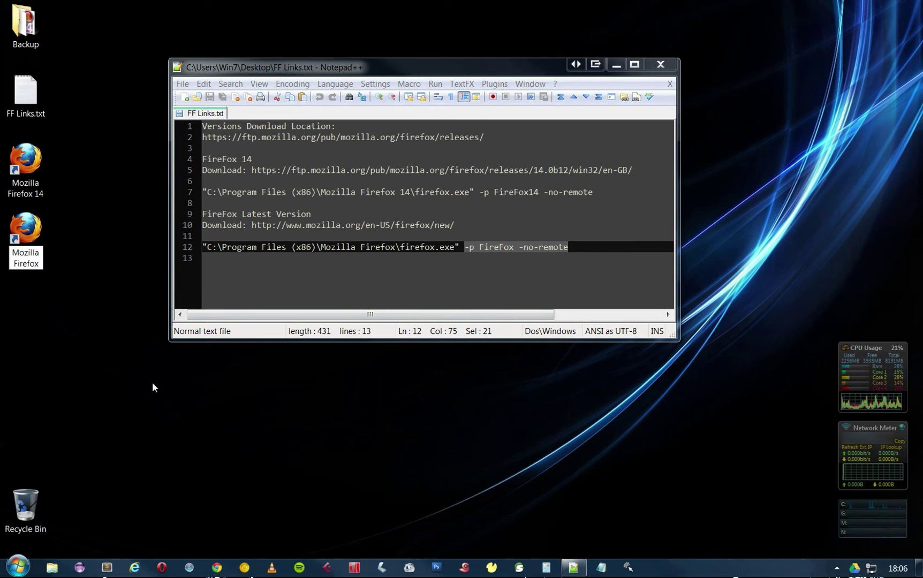
pyautogui.write('22')
pyautogui.press('Return')
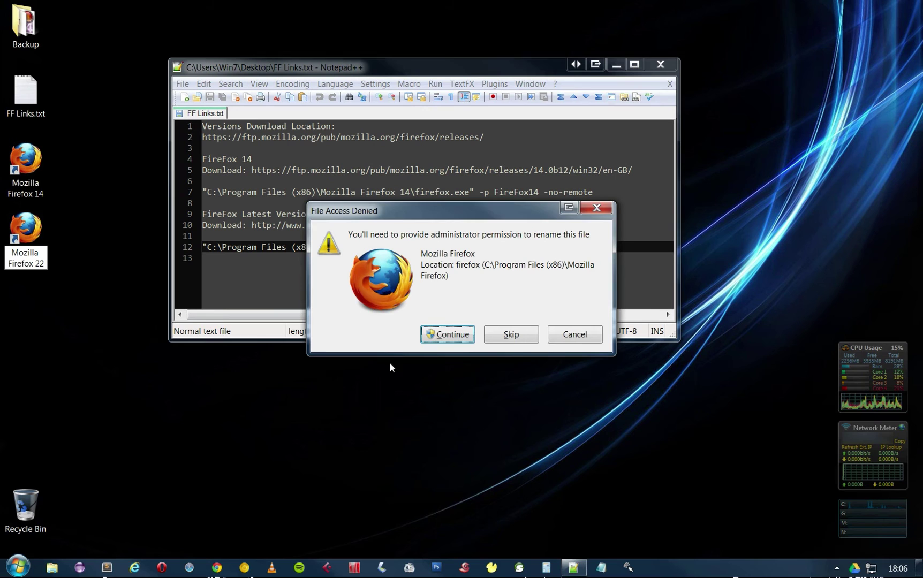
pyautogui.press('Escape')
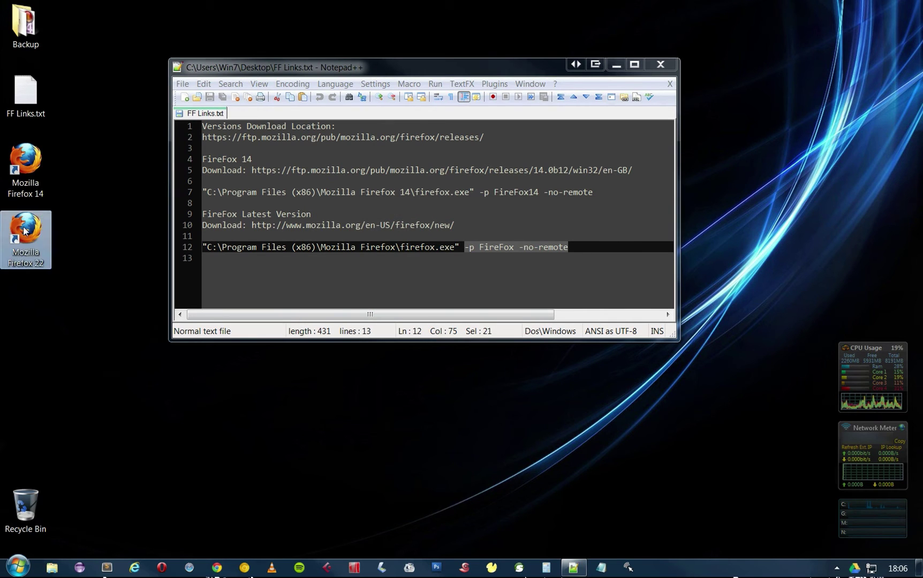
# Append '-p FireFox -no-remote' to the shortcut's Target and apply with administrator permission.
pyautogui.rightClick(23, 238)
pyautogui.click(75, 550)
pyautogui.press('End')
pyautogui.press('Left')
pyautogui.press('Left')
pyautogui.press('Left')
pyautogui.press('Left')
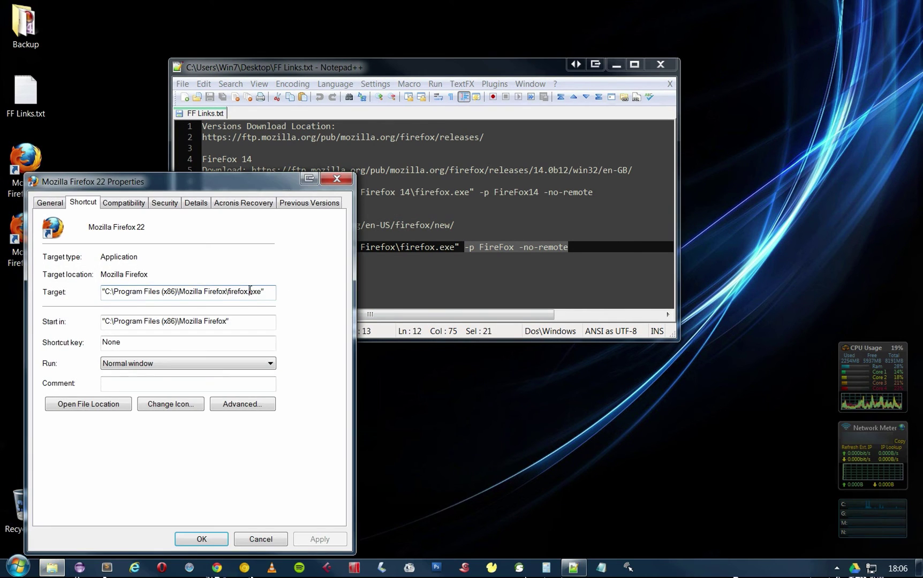
pyautogui.hotkey('ctrl', 'v')
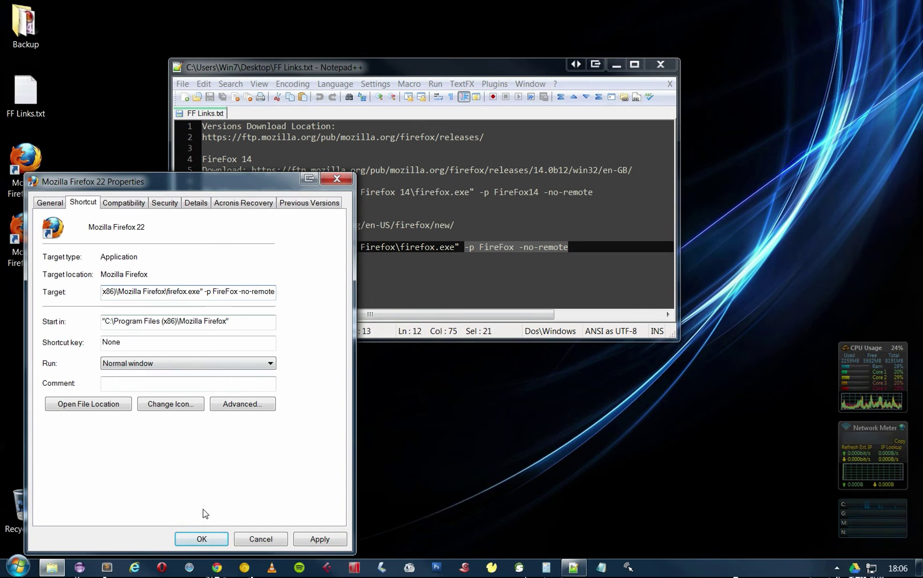
pyautogui.click(316, 539)
pyautogui.click(221, 386)
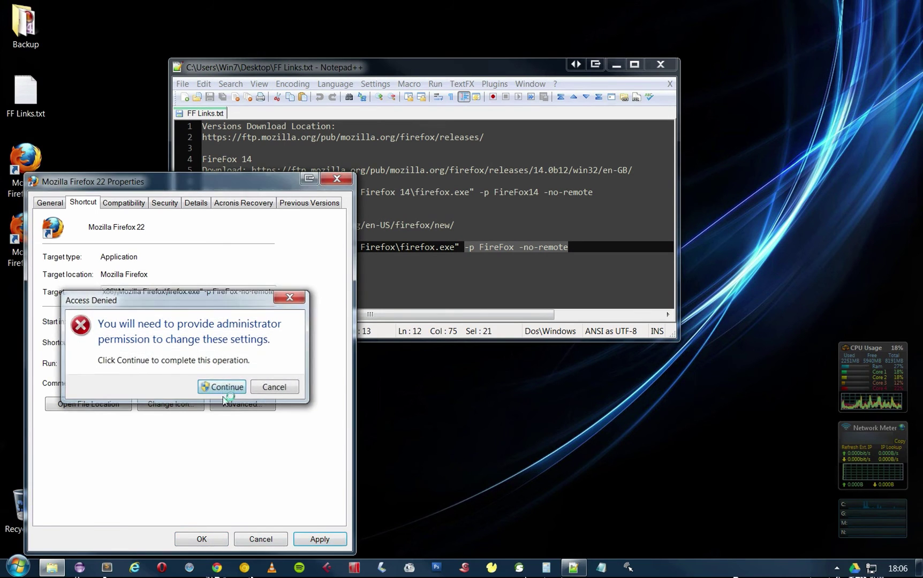
pyautogui.click(203, 539)
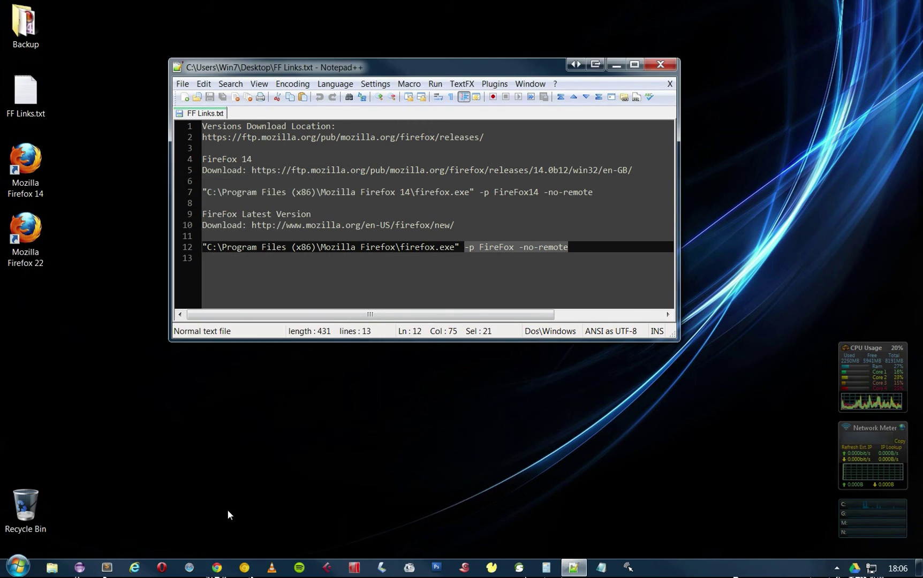
# Launch Firefox 22 from its shortcut and start the Create Profile wizard.
pyautogui.doubleClick(23, 237)
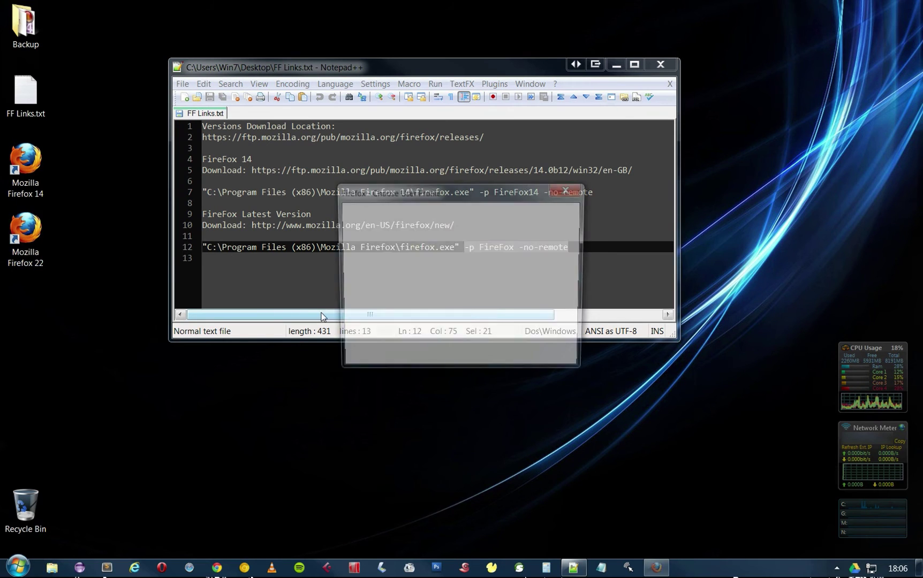
pyautogui.click(395, 256)
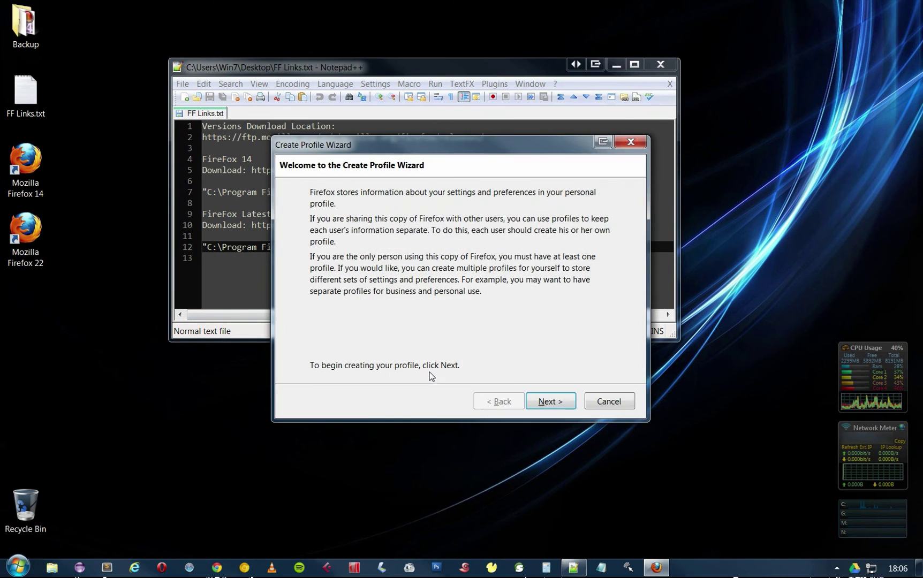
pyautogui.click(565, 402)
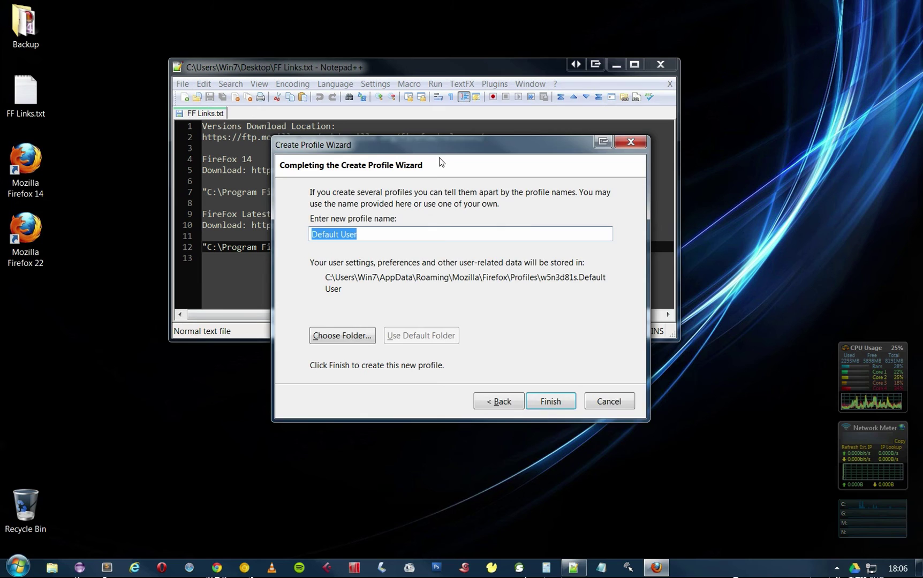
# Name the new profile 'FireFox', pasting it from the notes, and finish the wizard.
pyautogui.moveTo(385, 137); pyautogui.dragTo(590, 274)
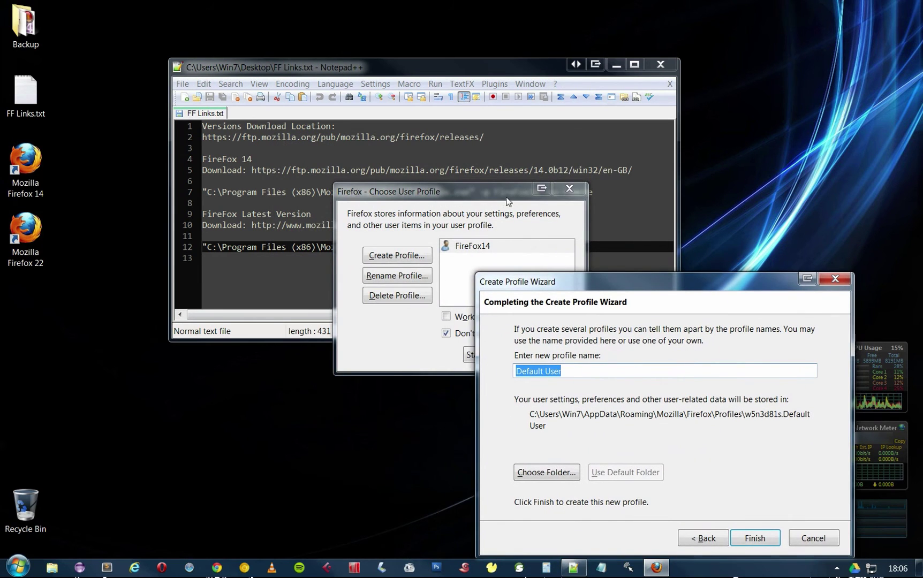
pyautogui.moveTo(479, 72); pyautogui.dragTo(423, 52)
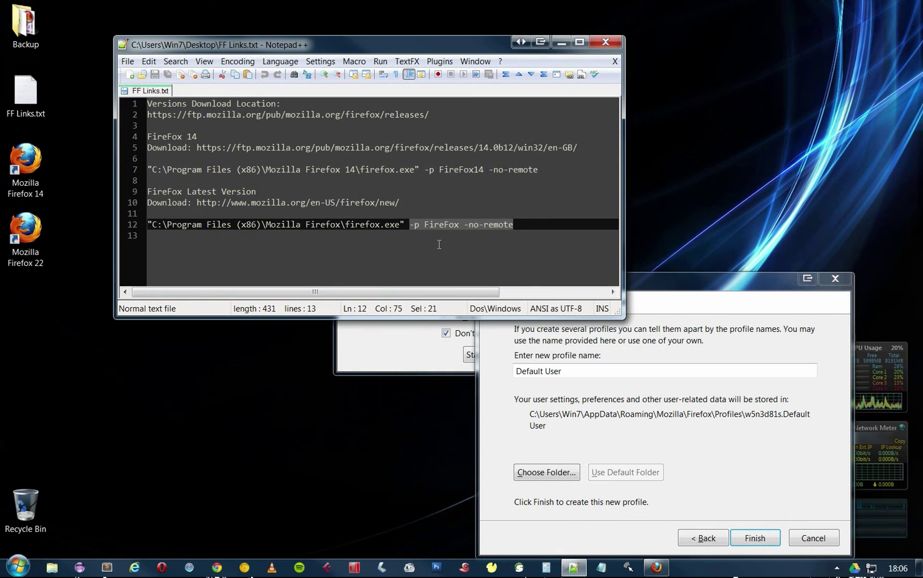
pyautogui.click(439, 244)
pyautogui.doubleClick(442, 225)
pyautogui.hotkey('ctrl', 'c')
pyautogui.tripleClick(558, 374)
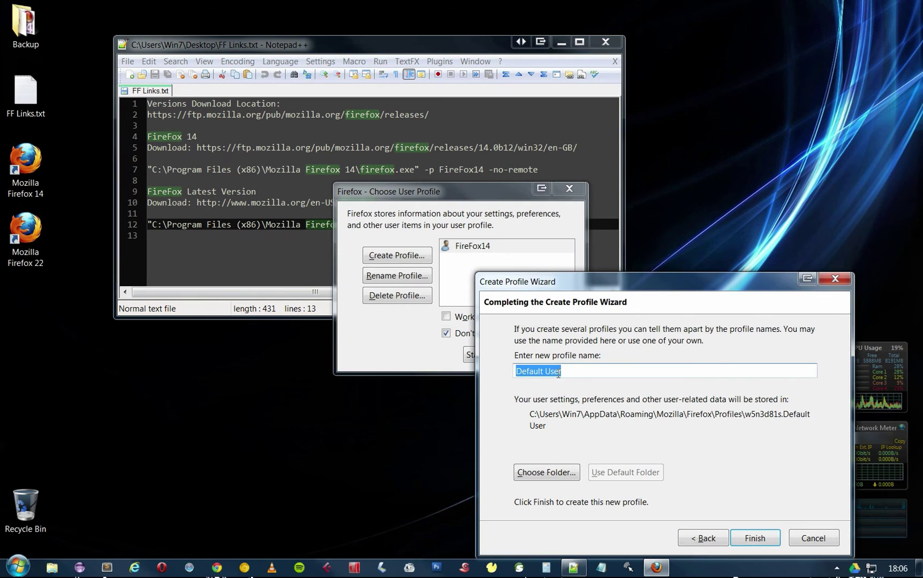
pyautogui.hotkey('ctrl', 'v')
pyautogui.click(749, 535)
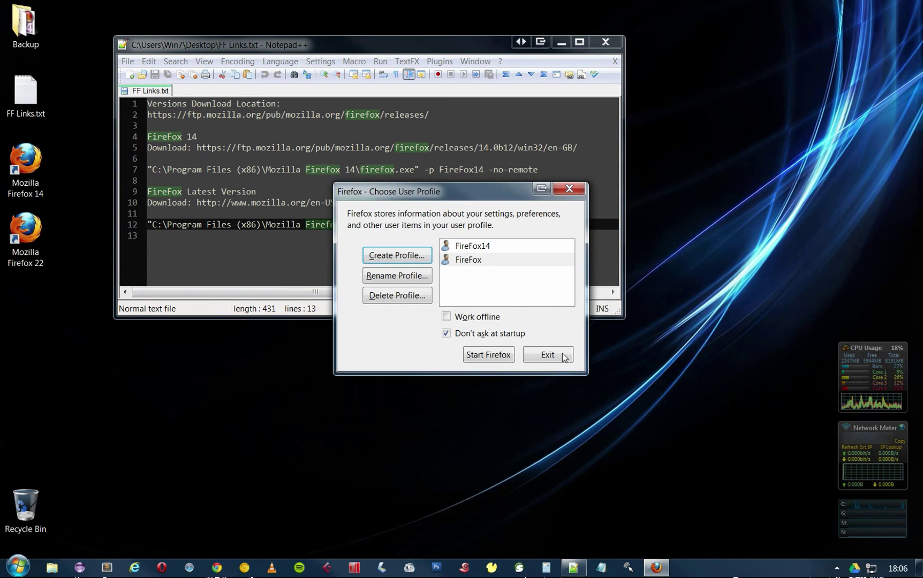
# Start Firefox on the FireFox profile, decline the default-browser prompt and dismiss the notification bar.
pyautogui.click(484, 354)
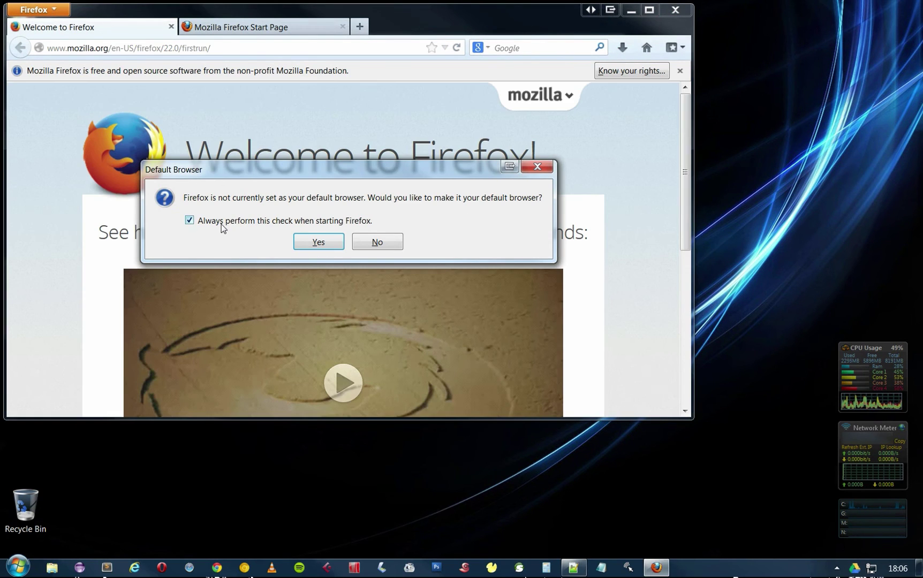
pyautogui.click(190, 220)
pyautogui.click(394, 246)
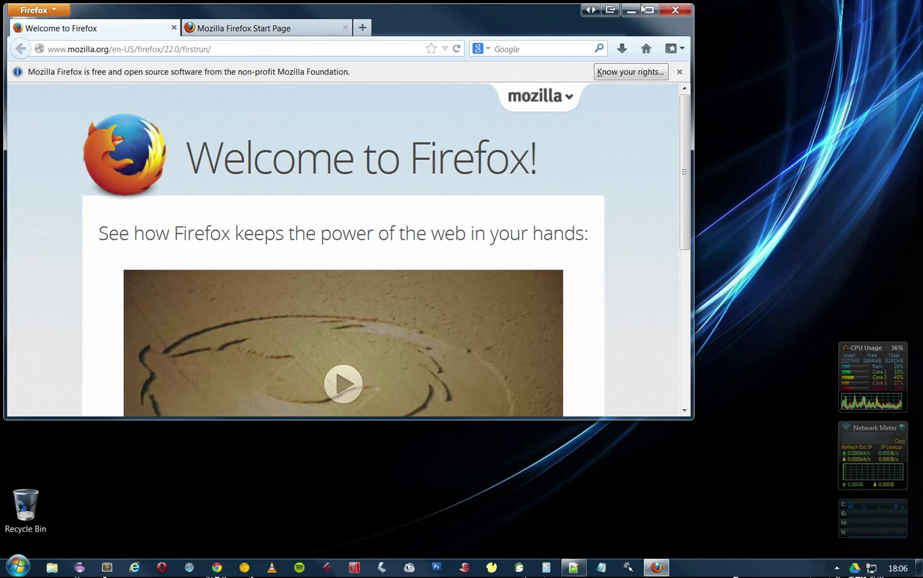
pyautogui.click(680, 72)
# Turn on the Menu Bar and maximize the Firefox 22 window.
pyautogui.rightClick(525, 5)
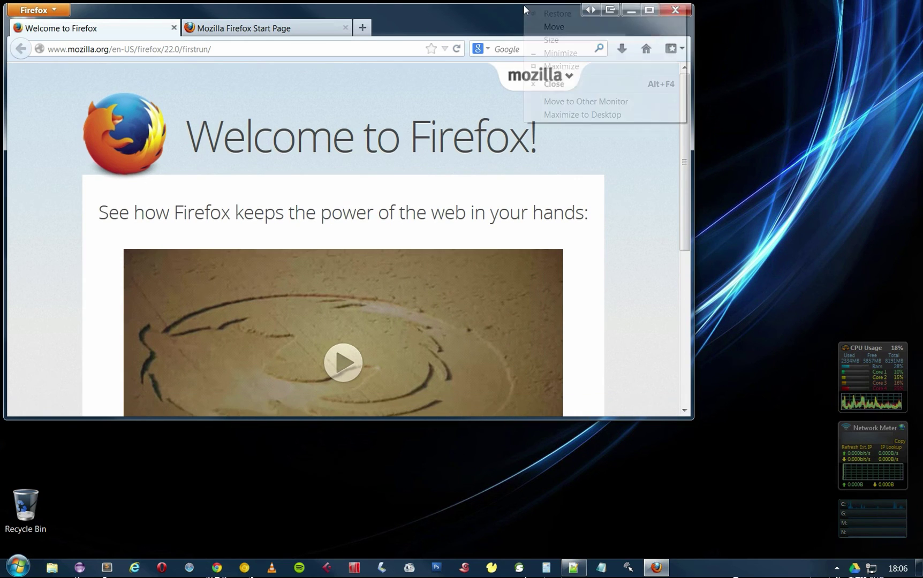
pyautogui.rightClick(500, 21)
pyautogui.click(522, 27)
pyautogui.click(647, 10)
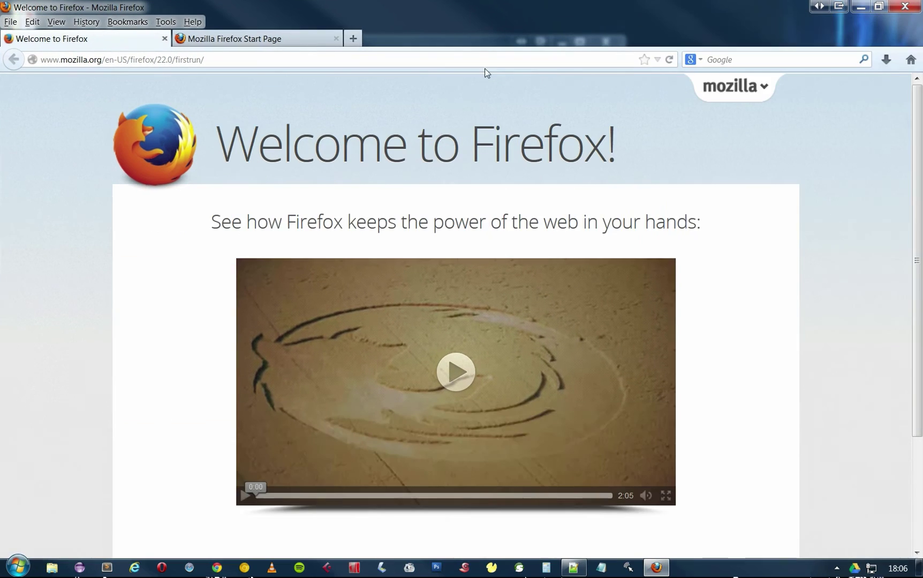
# Check Help > About for the version, then close Firefox and both its tabs.
pyautogui.click(193, 22)
pyautogui.click(226, 120)
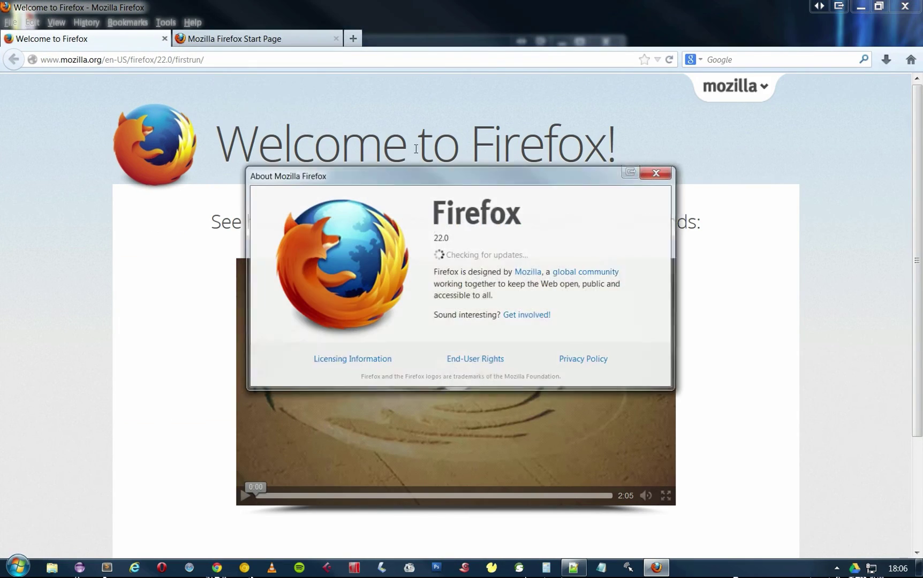
pyautogui.click(662, 168)
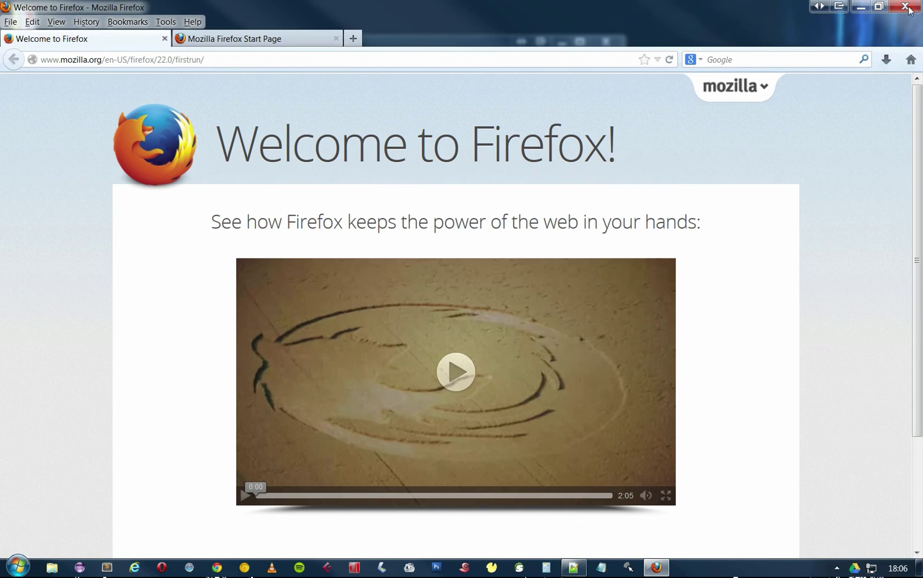
pyautogui.click(905, 6)
pyautogui.click(444, 308)
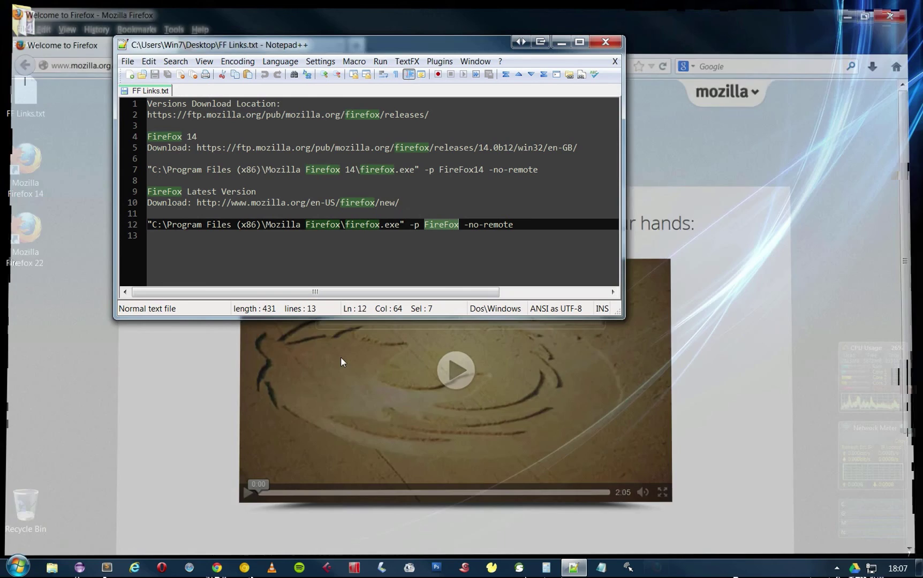
# Launch Firefox 14, check its version in About, and close it.
pyautogui.doubleClick(37, 167)
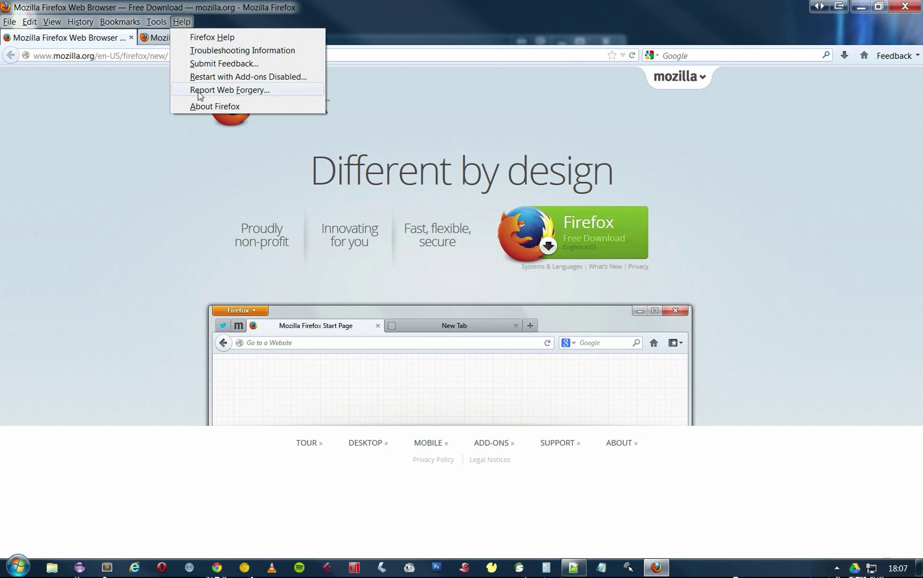
pyautogui.click(214, 105)
pyautogui.click(616, 180)
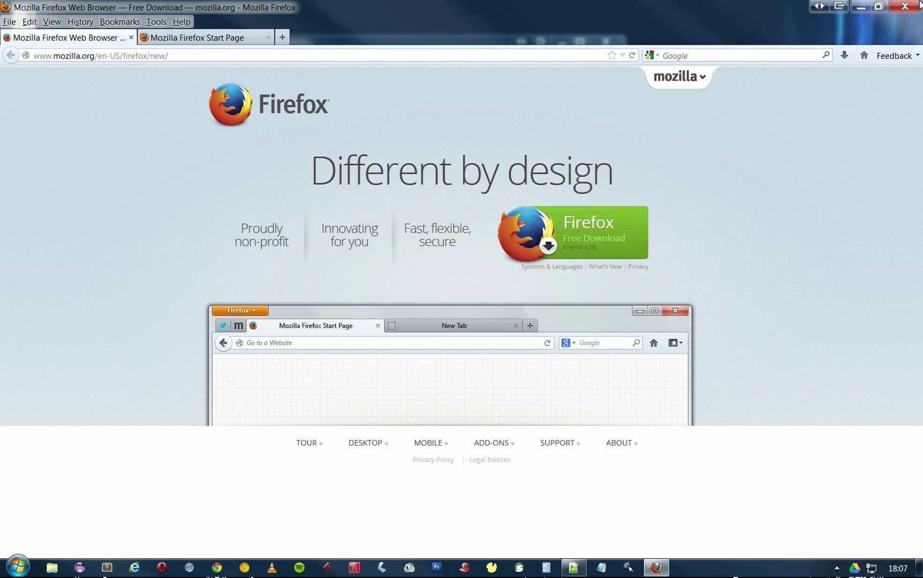
pyautogui.click(905, 6)
# Relaunch Firefox 22 and confirm About reports version 22.0 up to date.
pyautogui.click(26, 236)
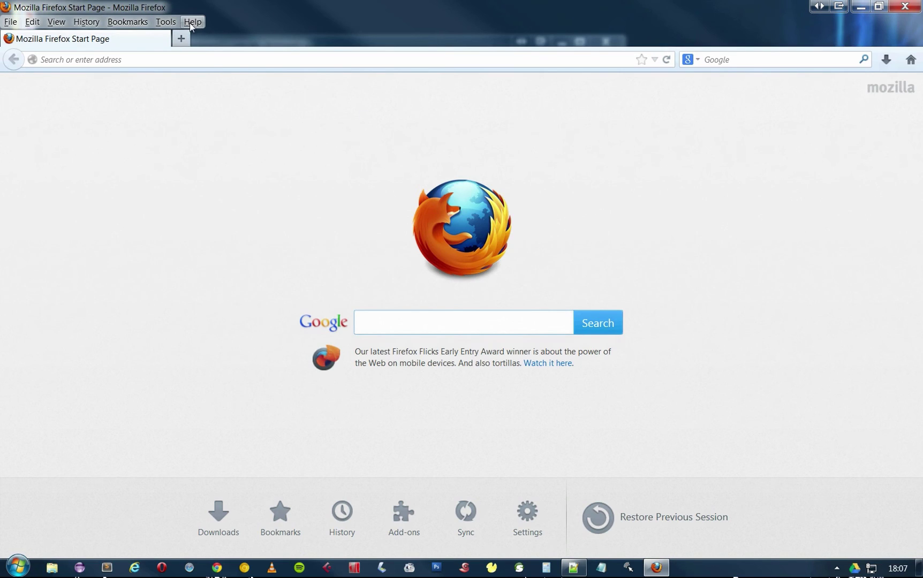
pyautogui.click(191, 22)
pyautogui.click(229, 122)
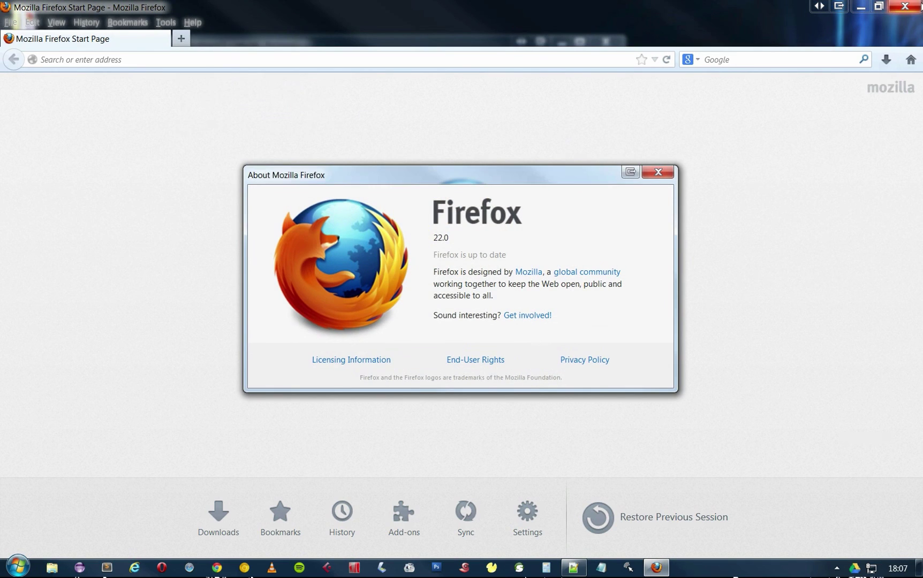
pyautogui.click(658, 172)
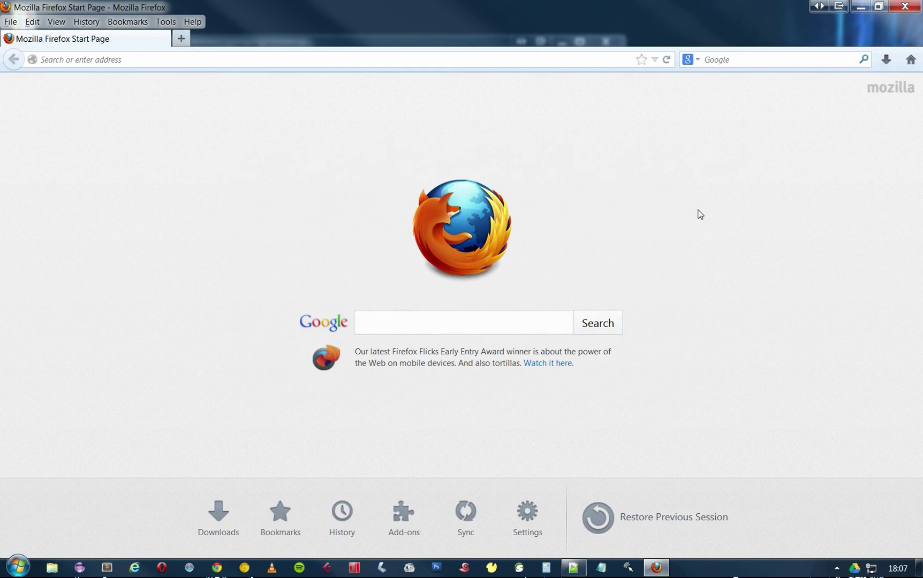
# Snap Firefox 22 to the right half and Firefox 14 to the left half.
pyautogui.press('super+Right')
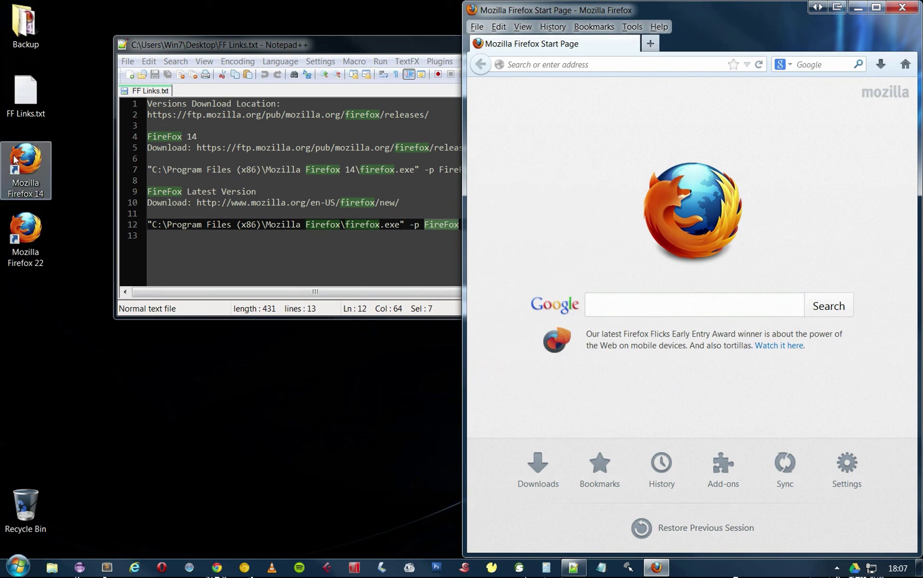
pyautogui.doubleClick(23, 156)
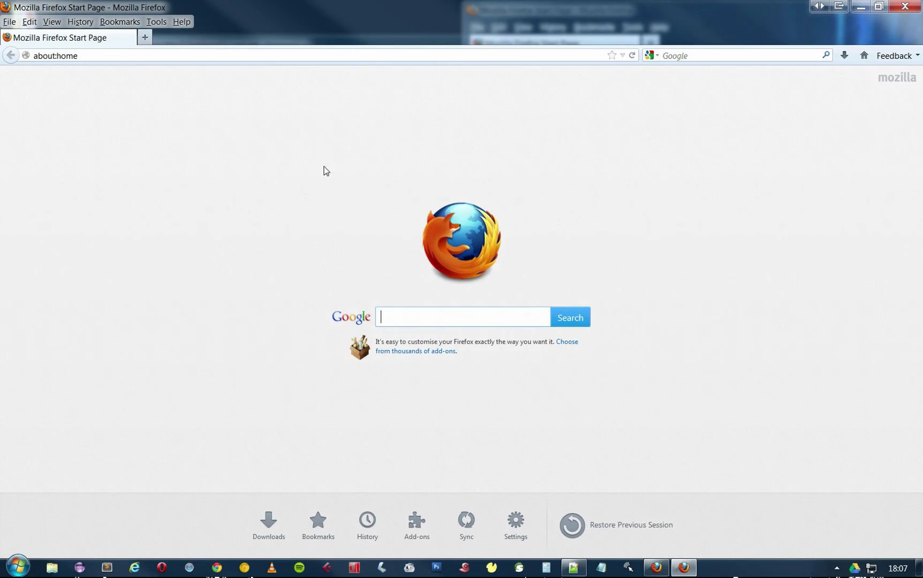
pyautogui.press('super+Left')
# Confirm via Help > About that the left window is Firefox 14.0.
pyautogui.click(186, 26)
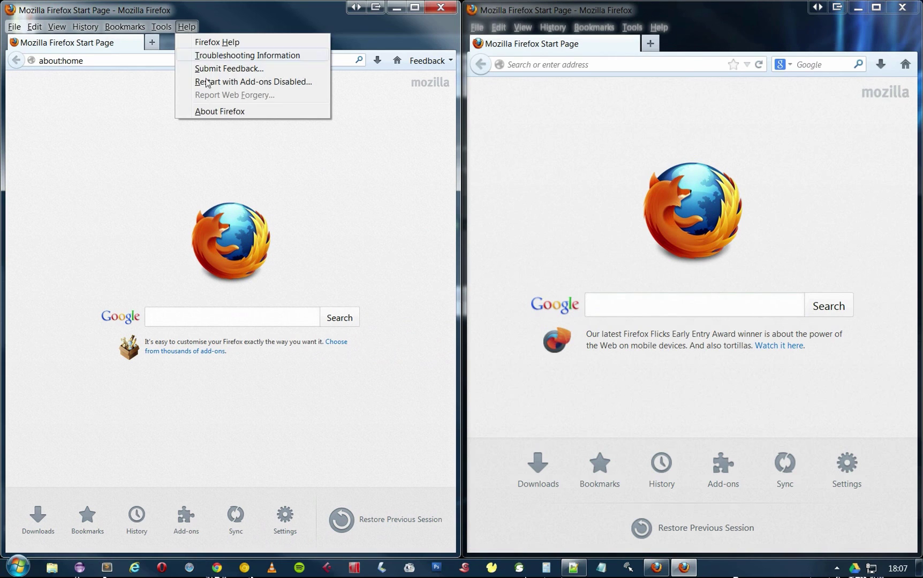
pyautogui.click(215, 111)
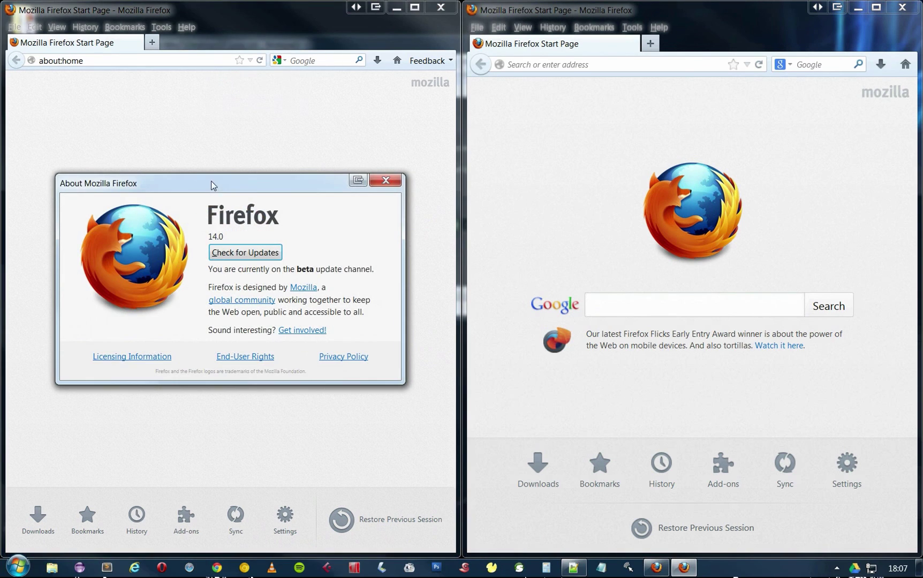
pyautogui.click(386, 184)
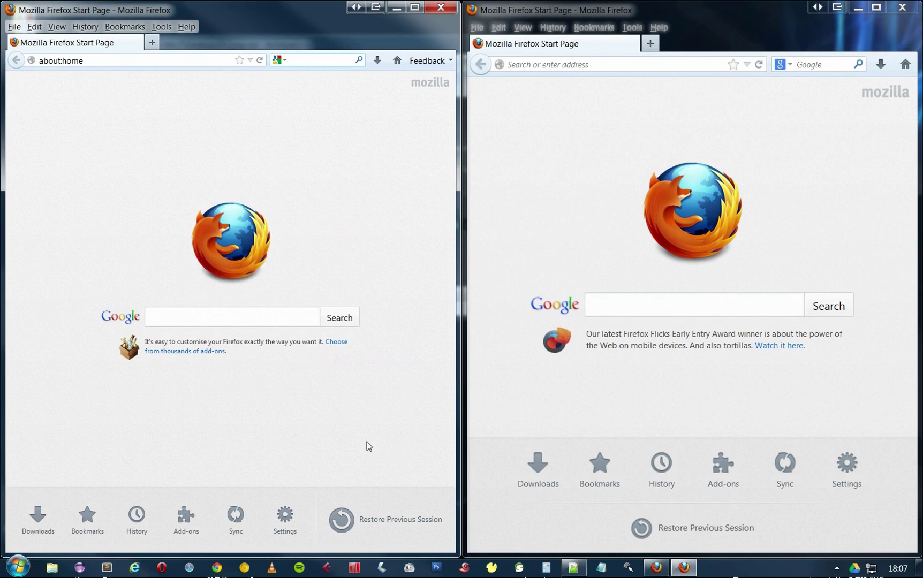